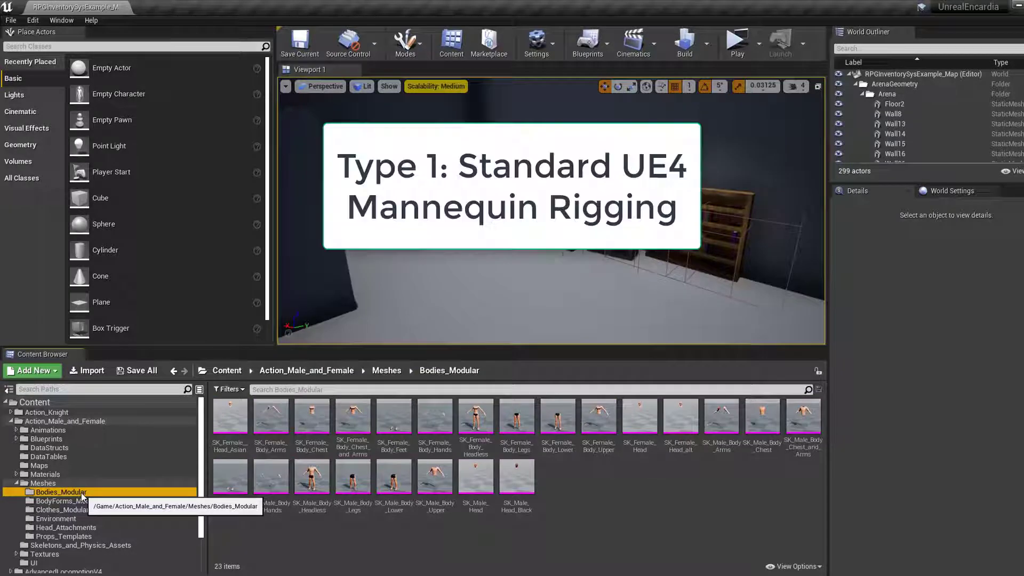
Step: Open the SKEL_Stylized_Male skeleton from the Skeletons_and_Physics_Assets folder of Action_Male_and_Female
scroll(101, 536, down, 1)
click(94, 529)
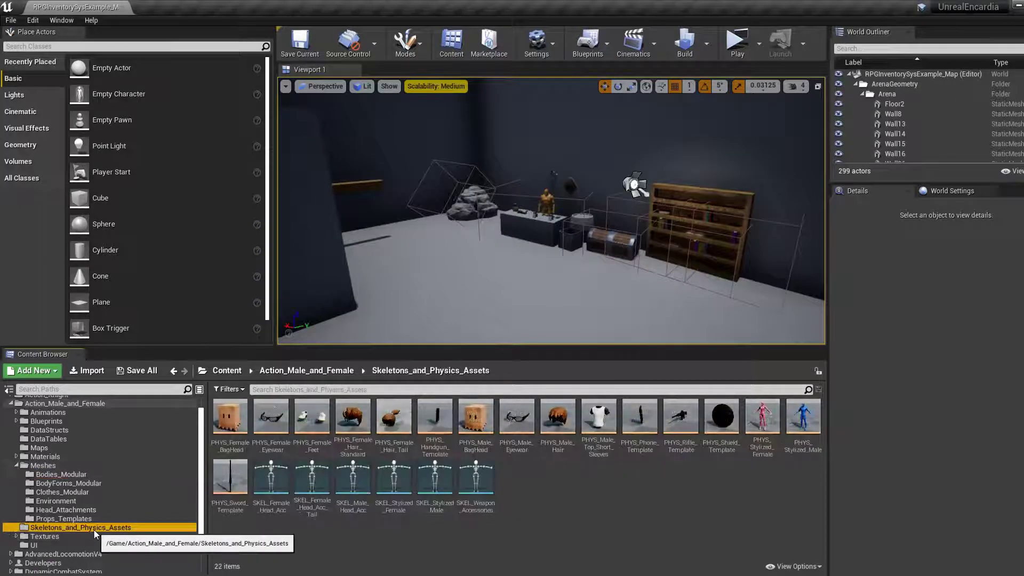
click(435, 480)
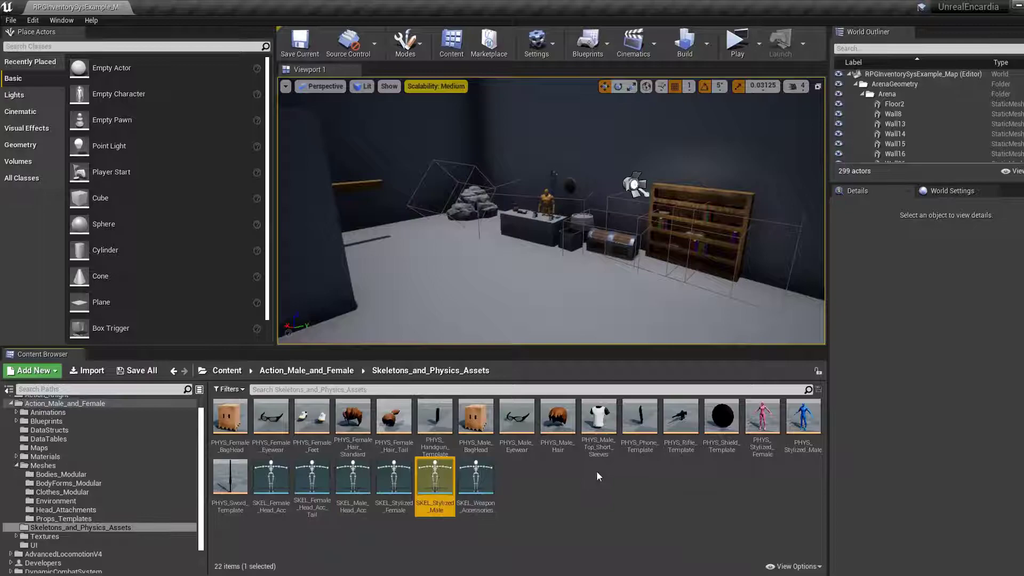
double_click(434, 485)
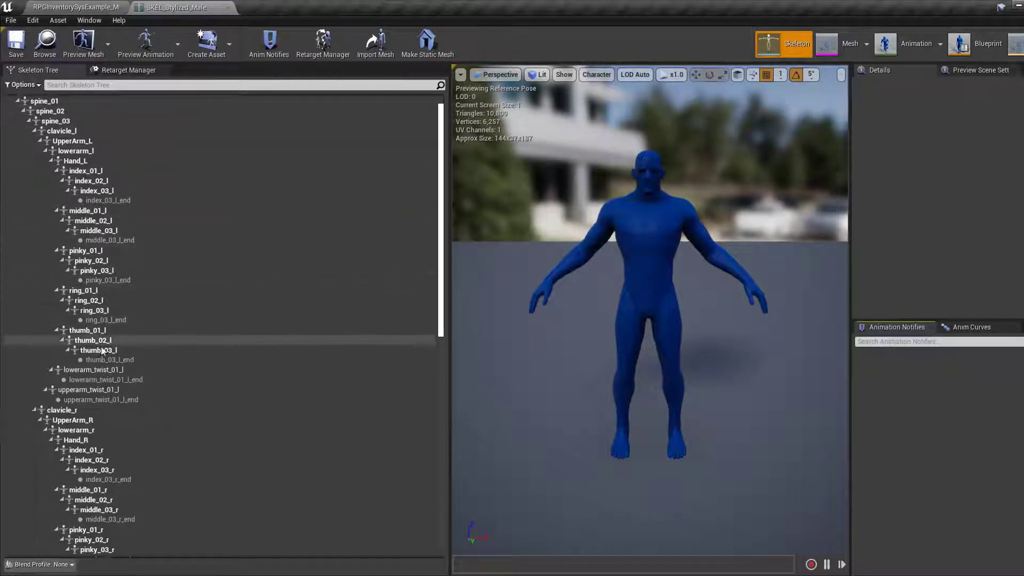
Step: Examine the bone names and hierarchy of the SKEL_Stylized_Male skeleton and close its editor
scroll(101, 320, down, 5)
scroll(105, 309, down, 6)
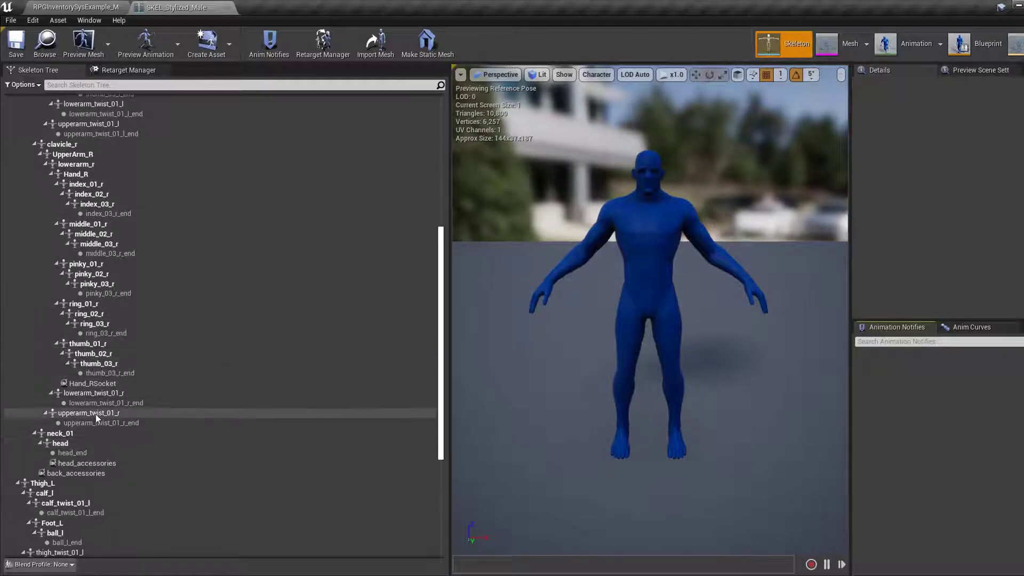
scroll(85, 454, down, 7)
scroll(98, 486, up, 18)
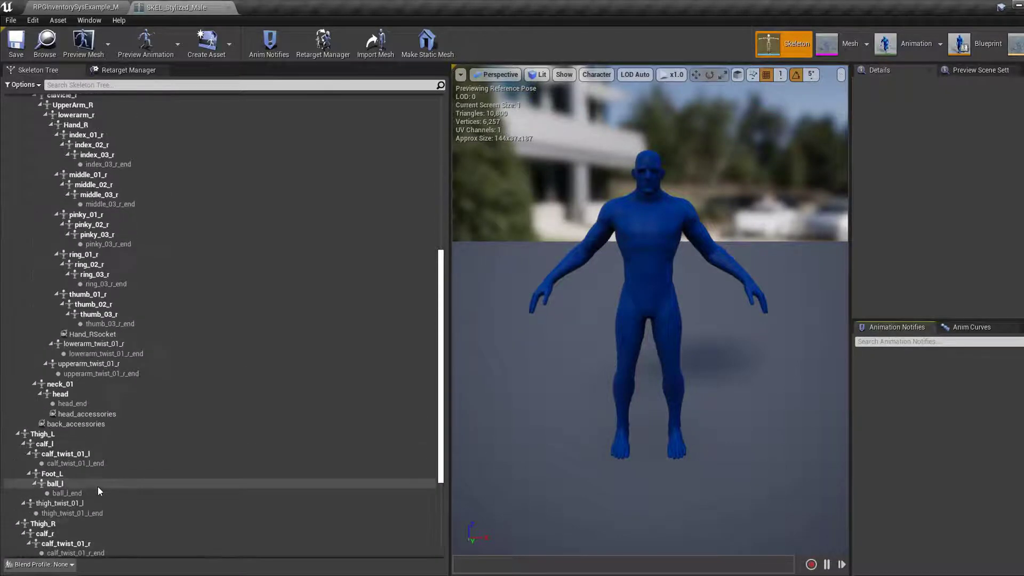
click(228, 8)
Step: Delete the SKEL_Stylized_Male skeleton, replacing all of its references with ALS_Mannequin_Skeleton
click(433, 484)
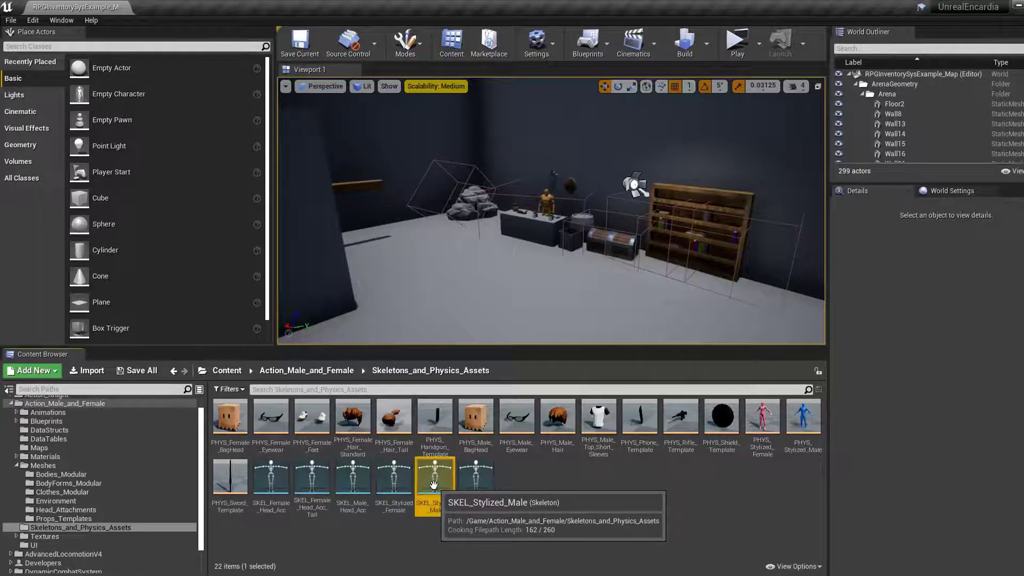
key(Delete)
click(469, 451)
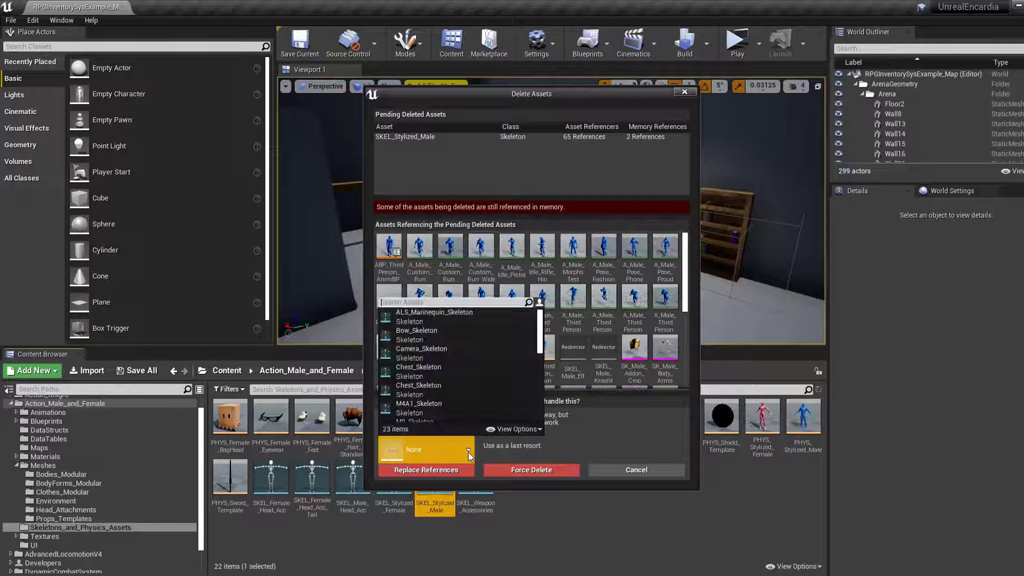
click(443, 313)
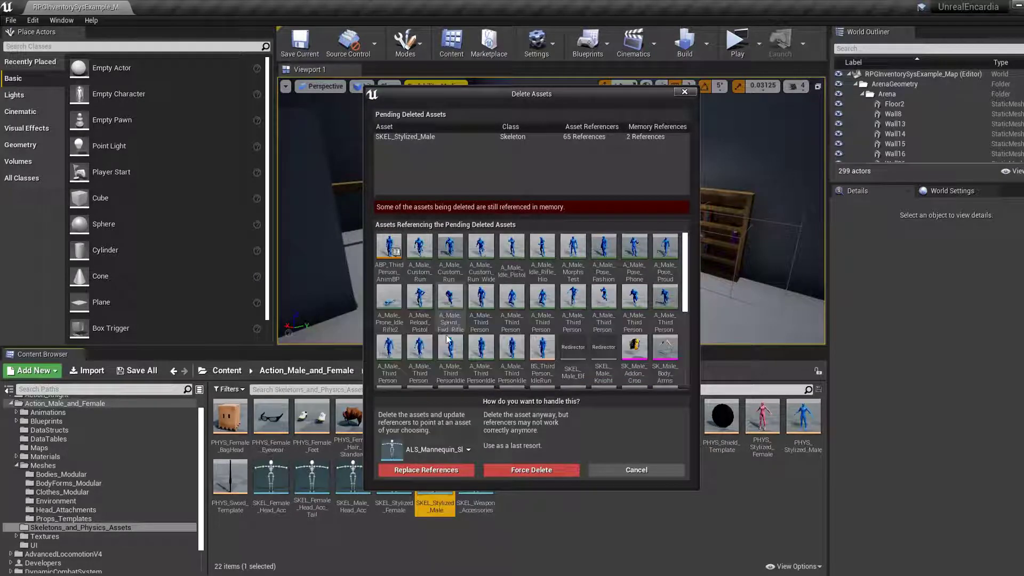
click(434, 470)
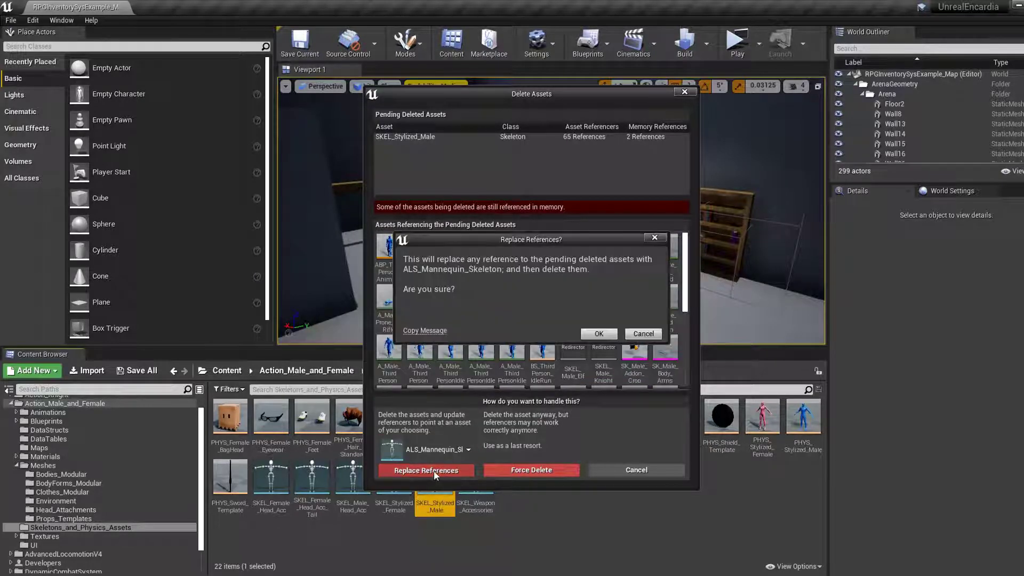
click(599, 333)
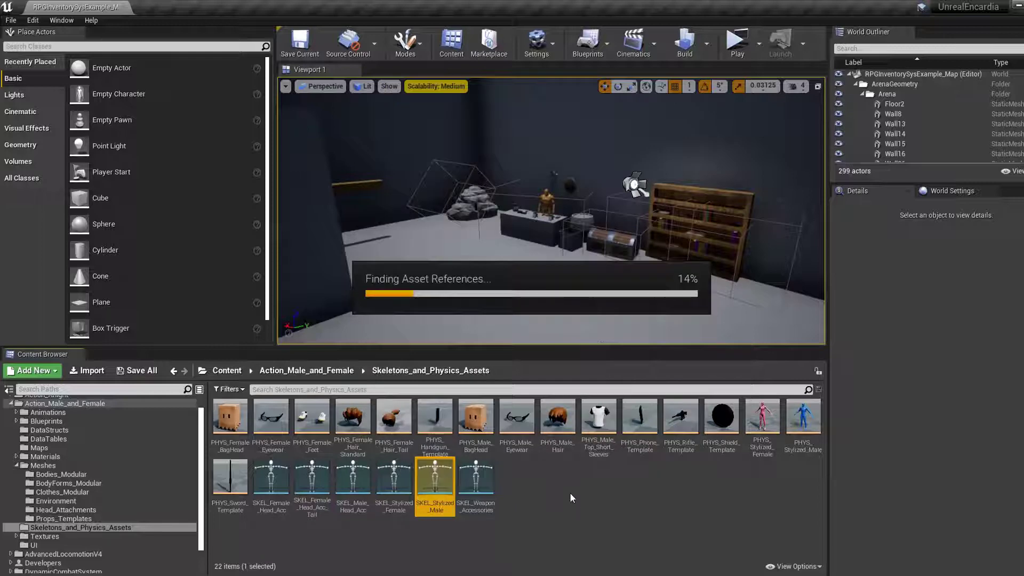
click(649, 395)
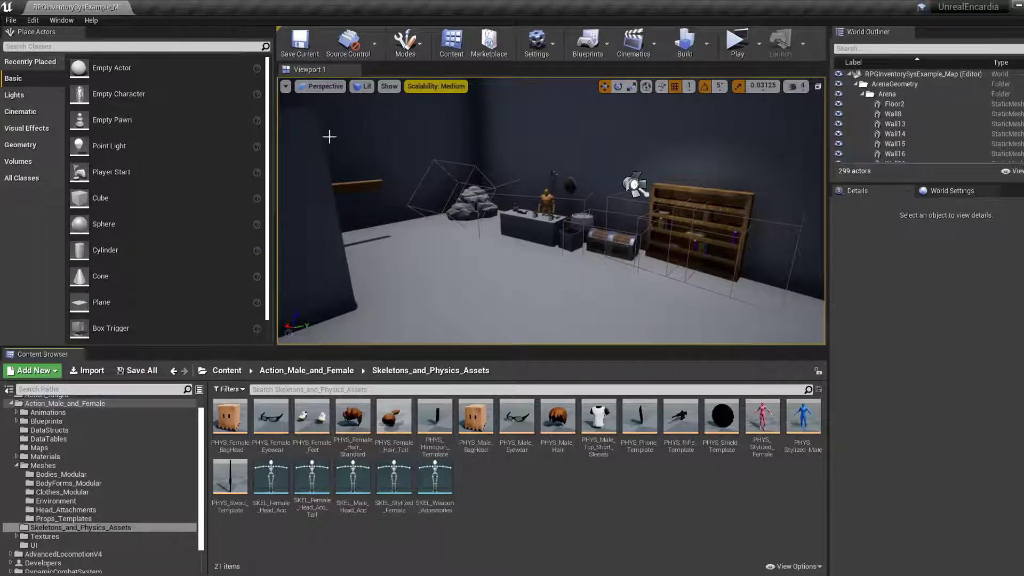
Step: Search the whole Content folder for "als" and open the ALS_AnimMan_CharacterBP blueprint
click(308, 386)
text(a)
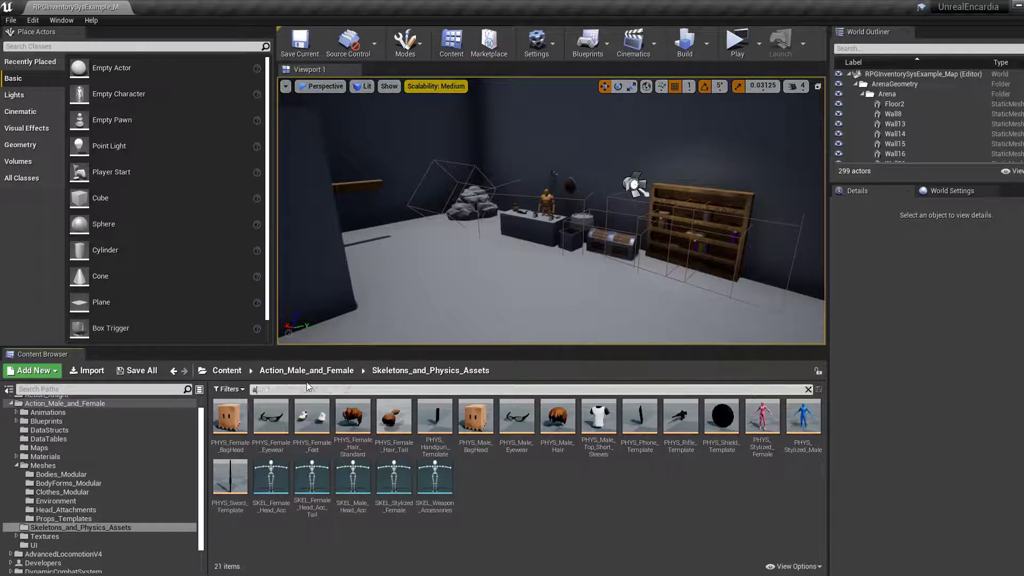
text(ls)
click(228, 371)
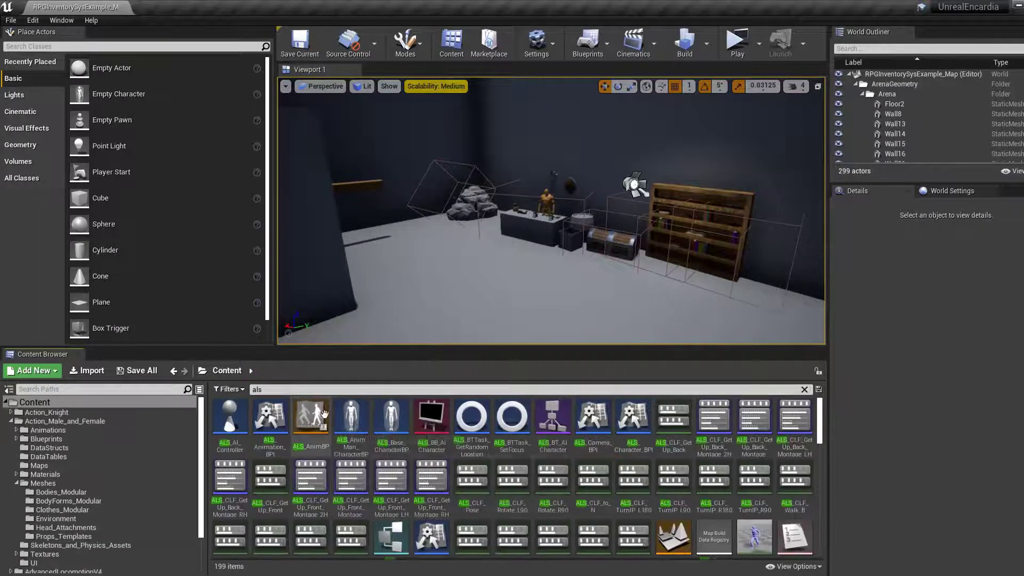
double_click(362, 422)
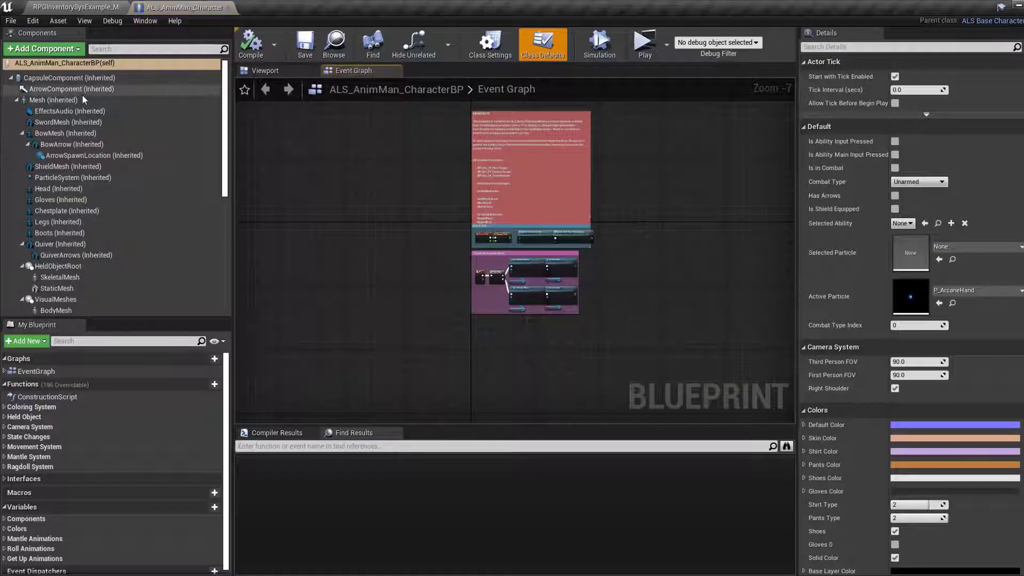
Step: Set the inherited Mesh component's skeletal mesh to SK_Male_Body_Headless with the MI_Male_Body_White material, and compile and save the blueprint
click(54, 100)
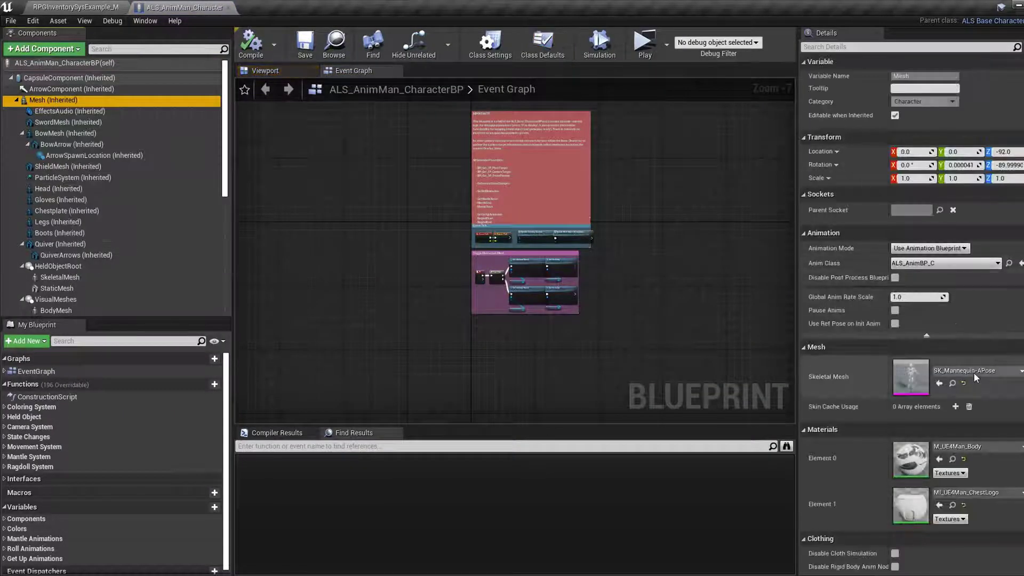
click(1020, 372)
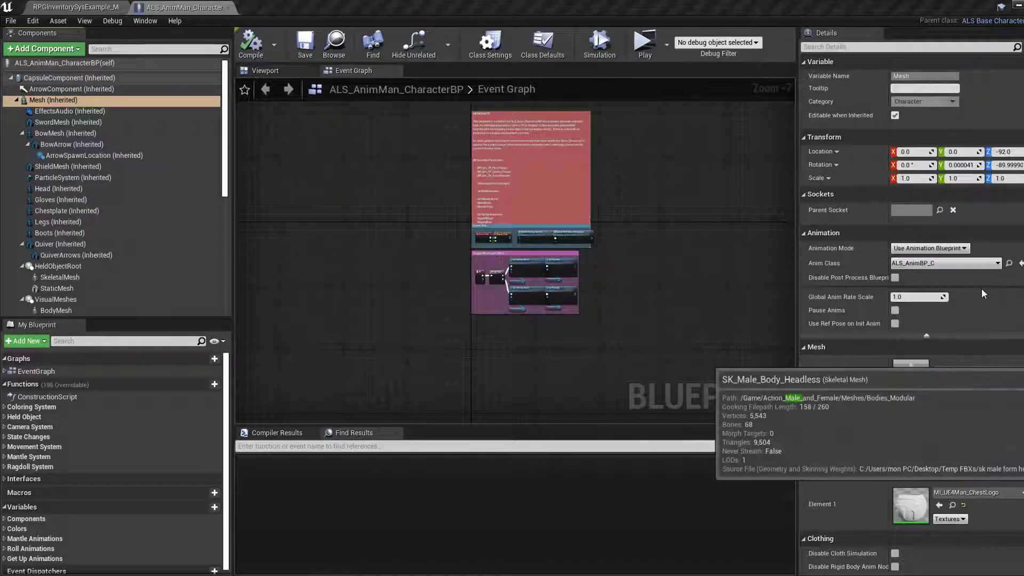
click(929, 341)
click(261, 71)
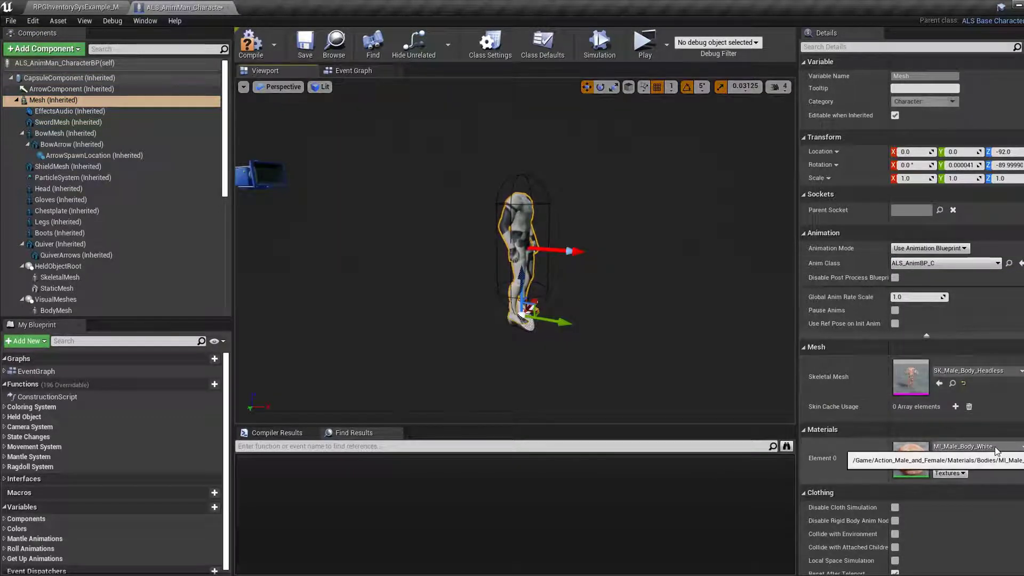
click(250, 41)
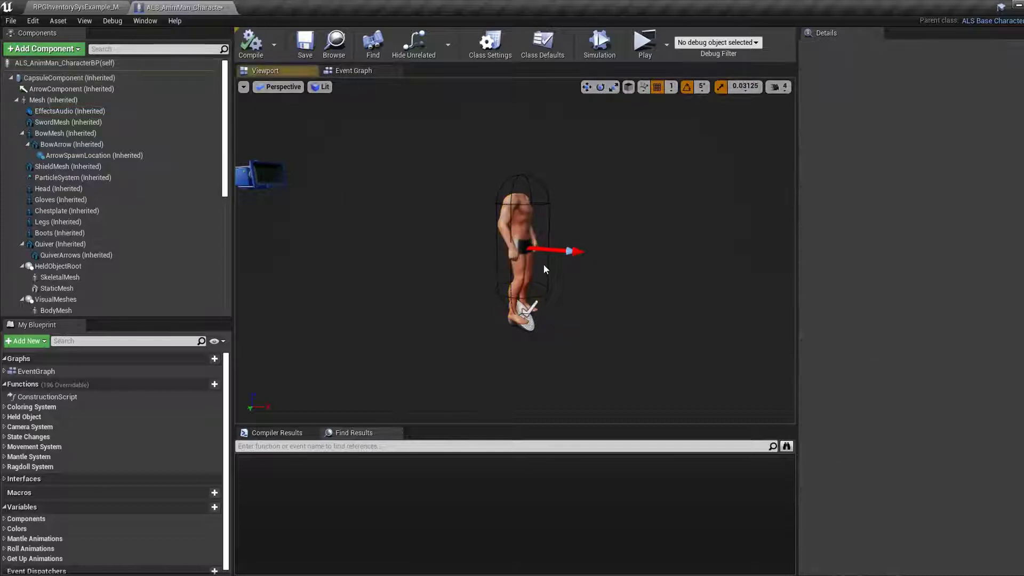
click(304, 43)
Step: Play the RPGInventorySysExample_Map level in a preview window and test the character's running, jumping and ledge climbing
click(75, 7)
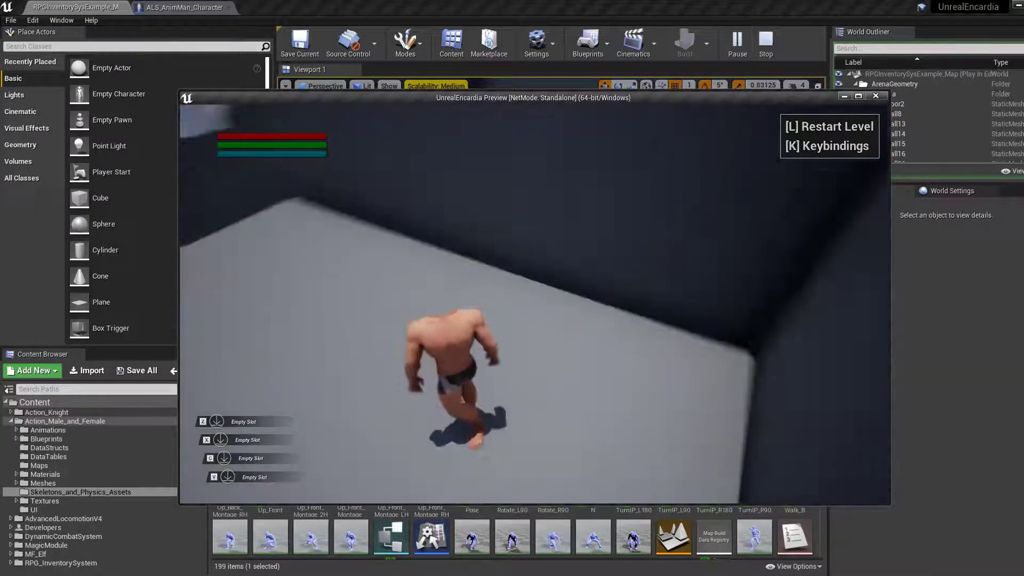
key(w)
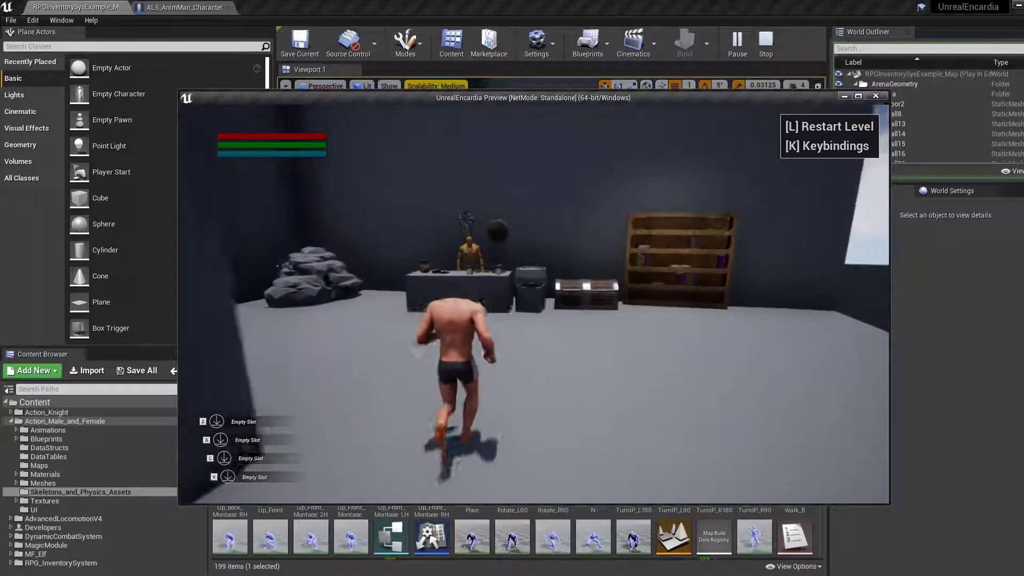
key(space)
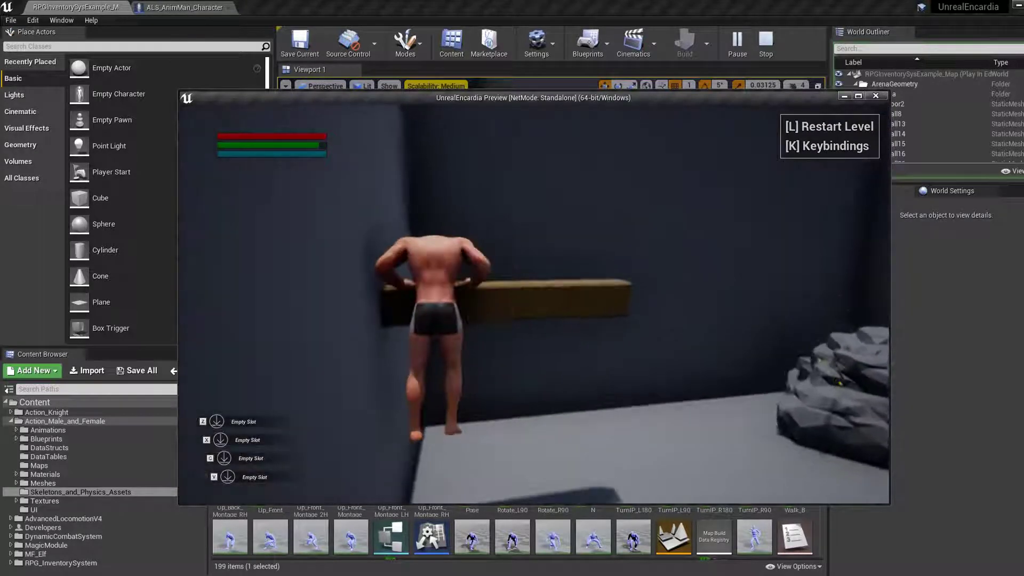
key(space)
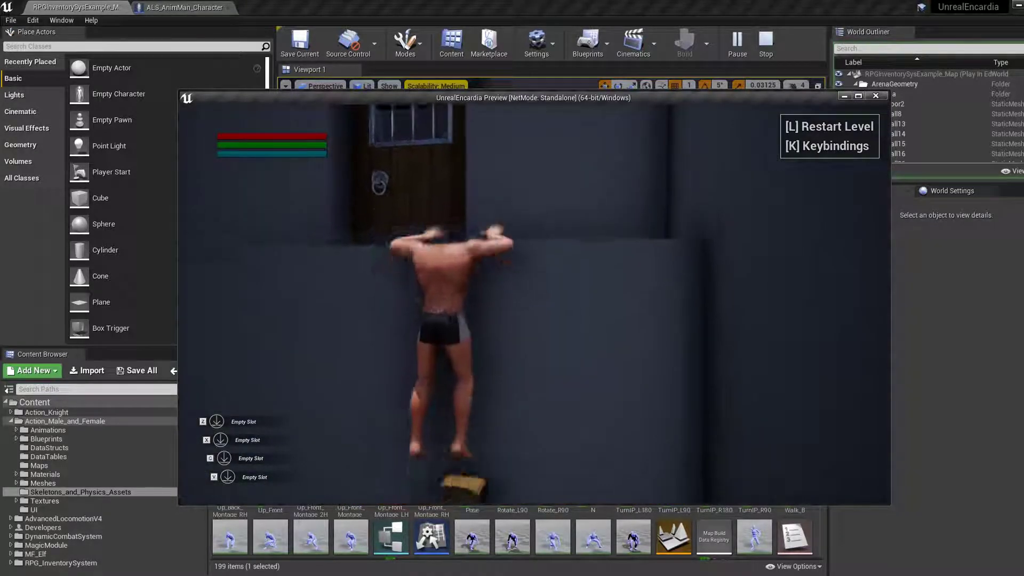
key(w)
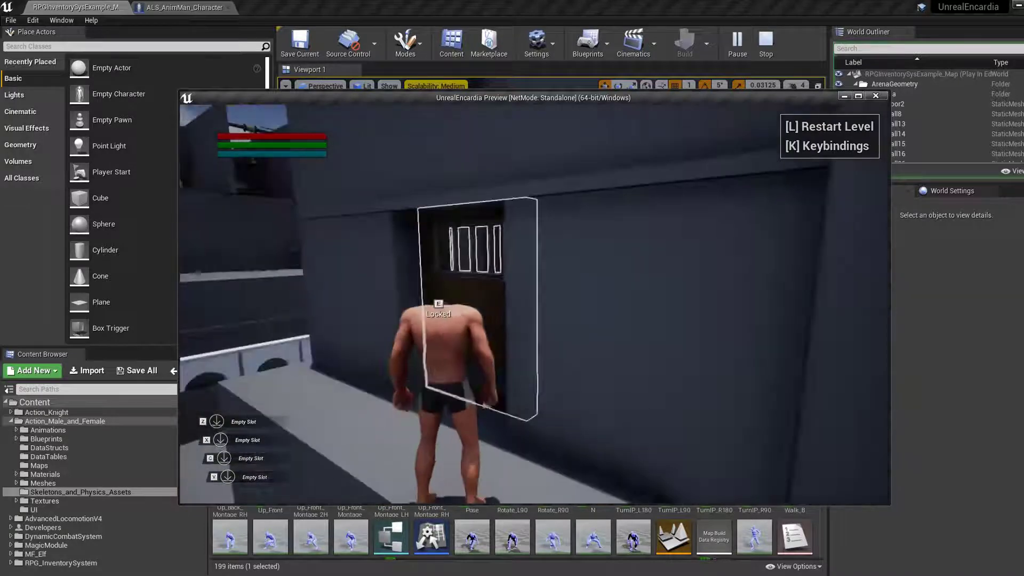
Step: Try to open the door on the upper ledge, jump down and run across the room
key(e)
key(e)
key(w)
key(space)
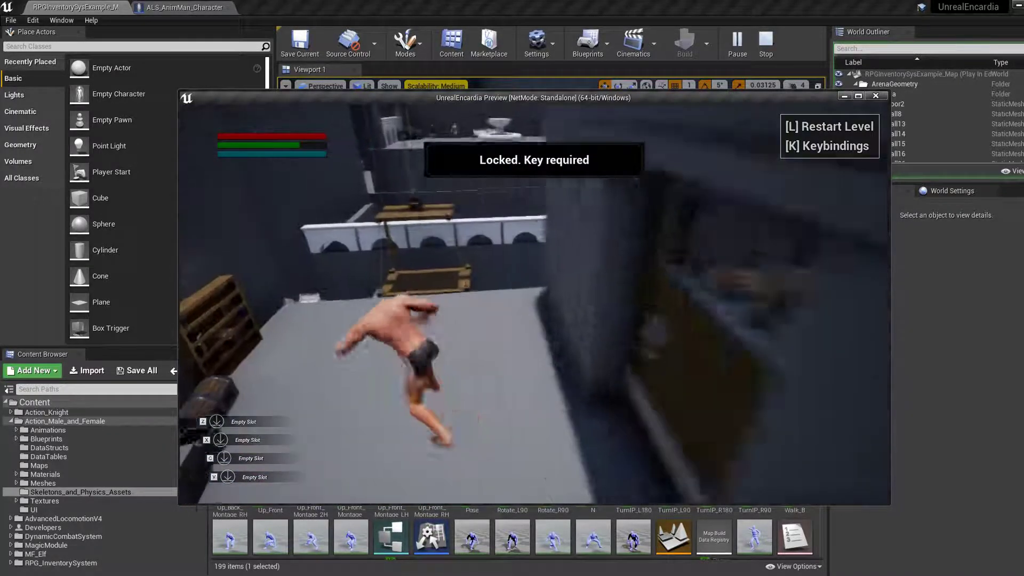
key(w)
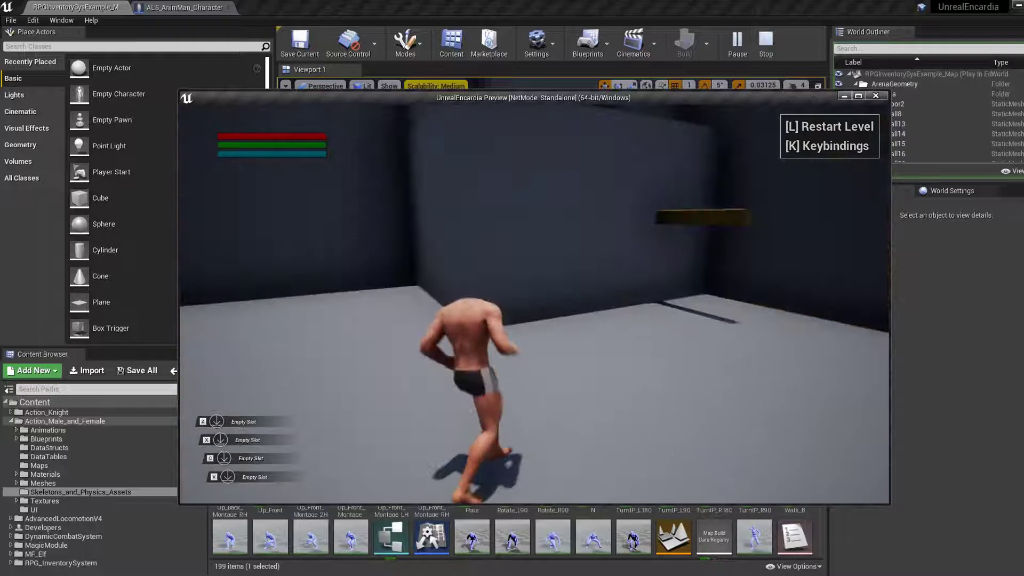
key(w)
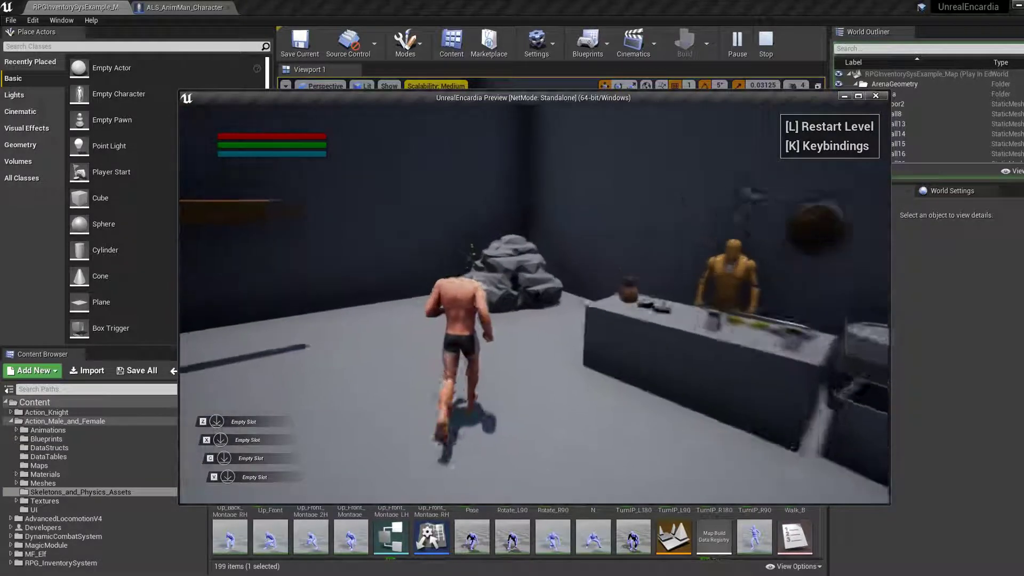
Step: Test the character's sword stance, armed sprinting and combat movement in the running preview
key(e)
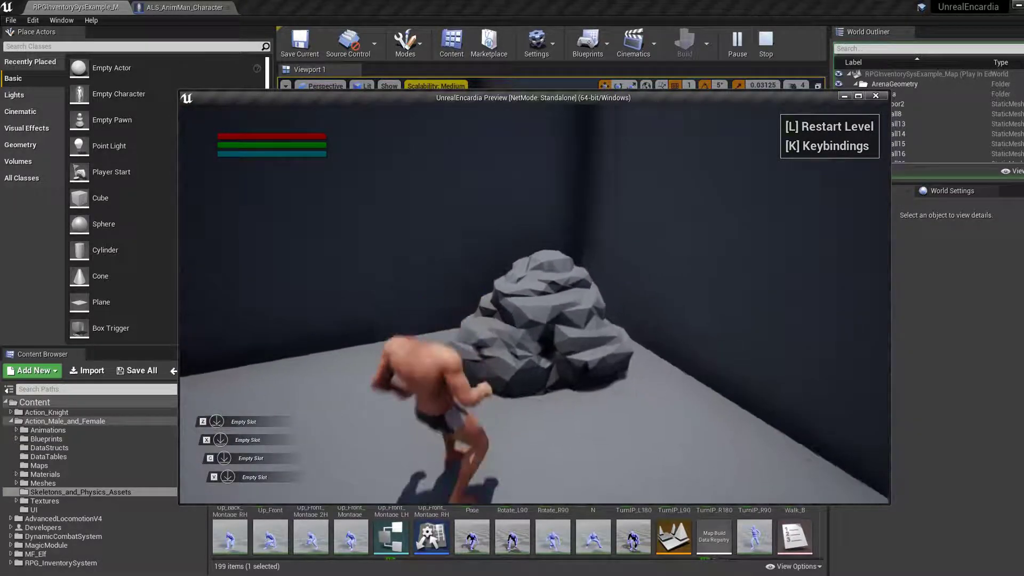
key(i)
key(r)
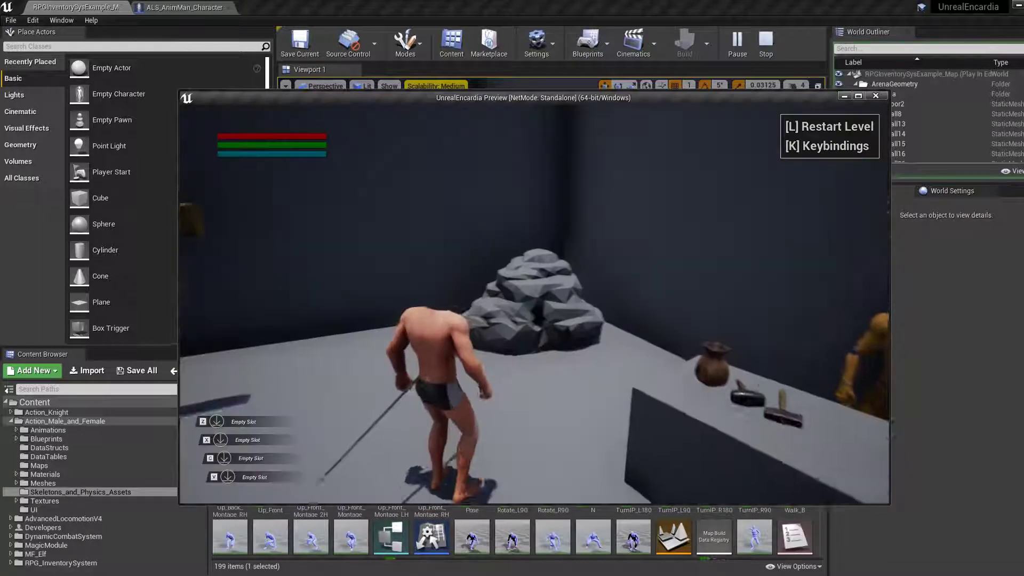
key(w)
key(shift)
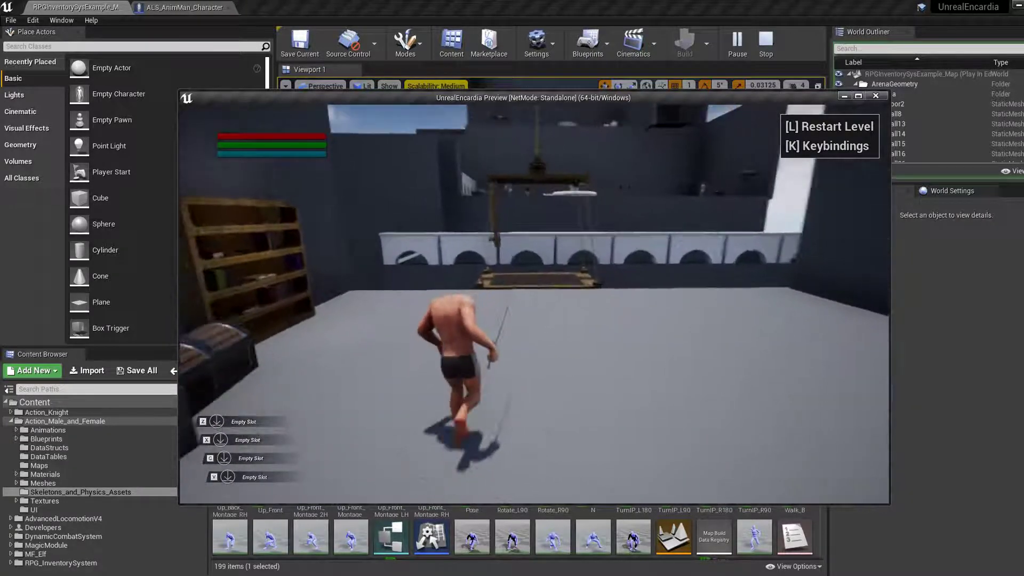
key(w)
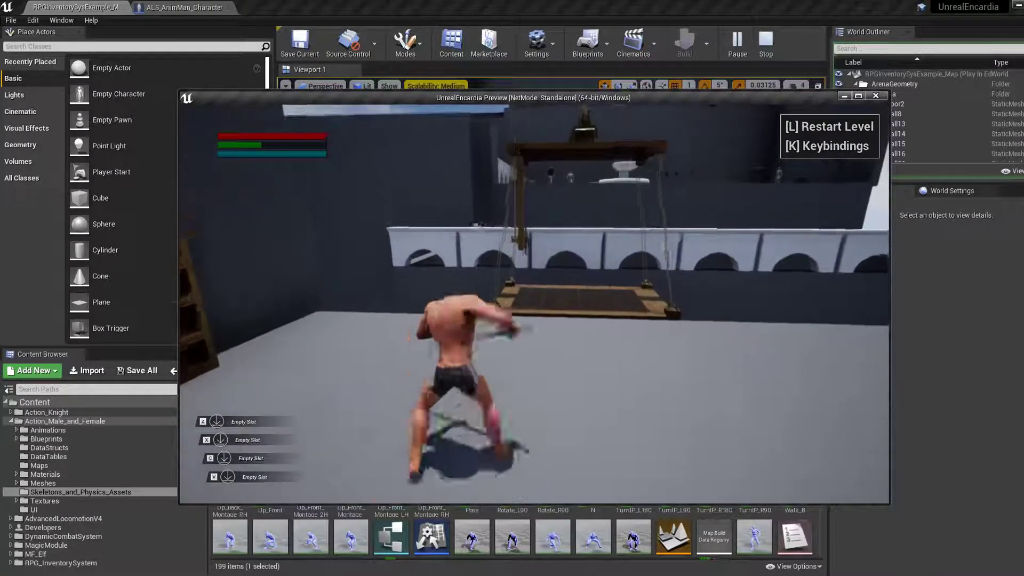
key(s)
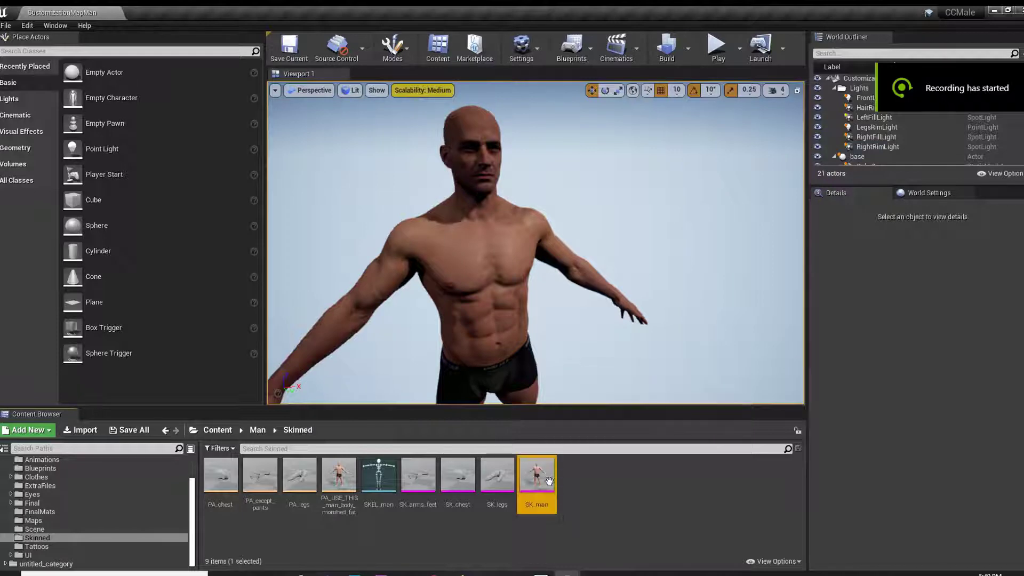
Step: In the CCMale project, open the SK_man skeletal mesh, examine its skeleton tree including the weapon_l bone, and close it
click(379, 475)
double_click(542, 478)
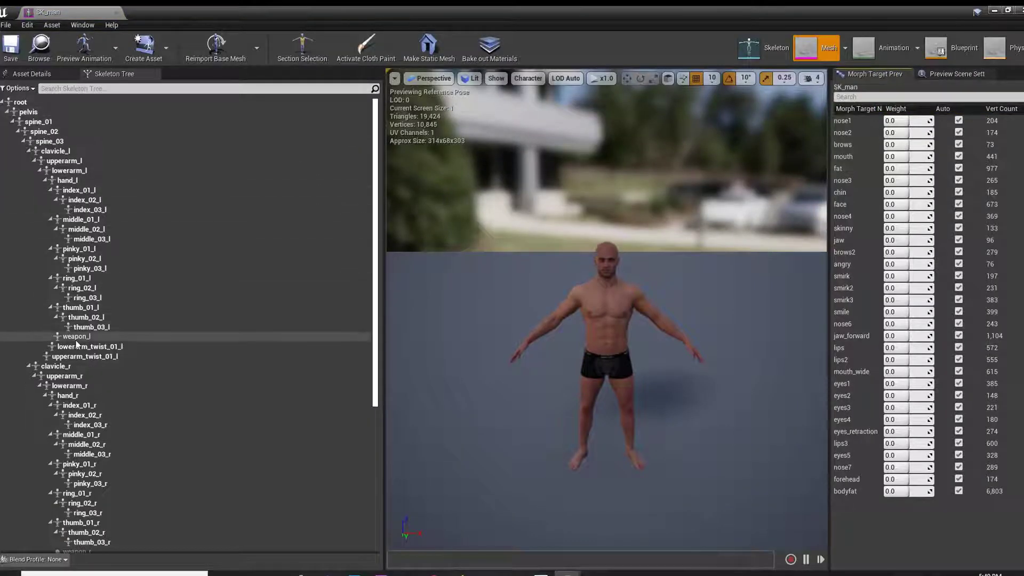
click(76, 336)
scroll(114, 395, down, 3)
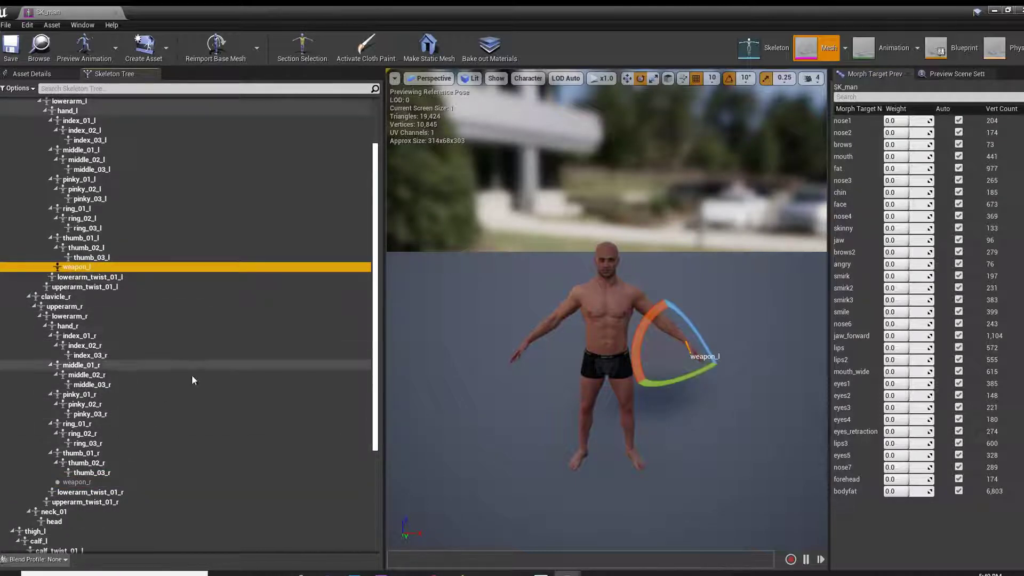
scroll(192, 379, up, 3)
click(115, 13)
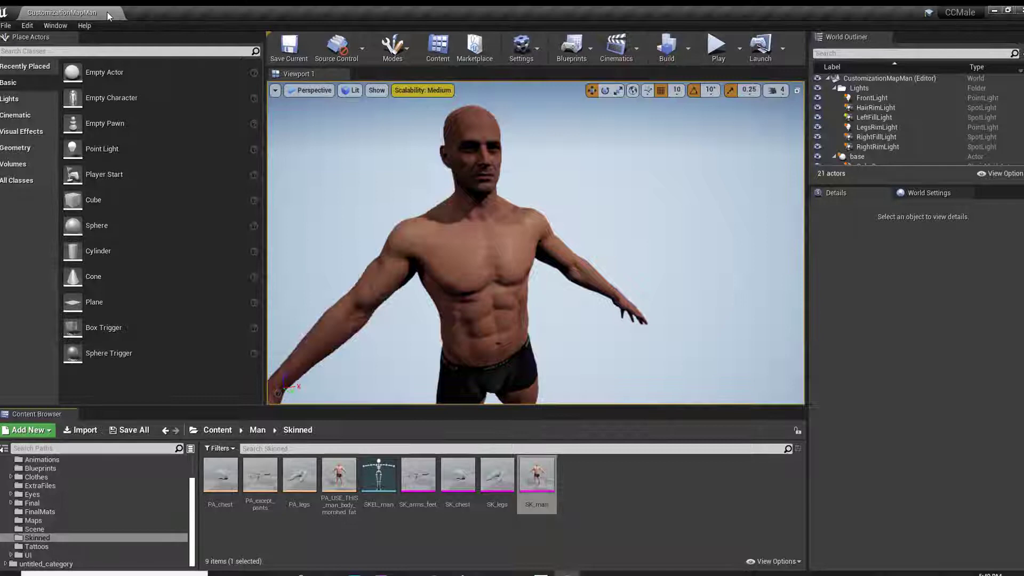
Step: Export the SK_man skeletal mesh to SK_man_mayaTest2.FBX with FBX 2018 compatibility and morph targets included
right_click(536, 474)
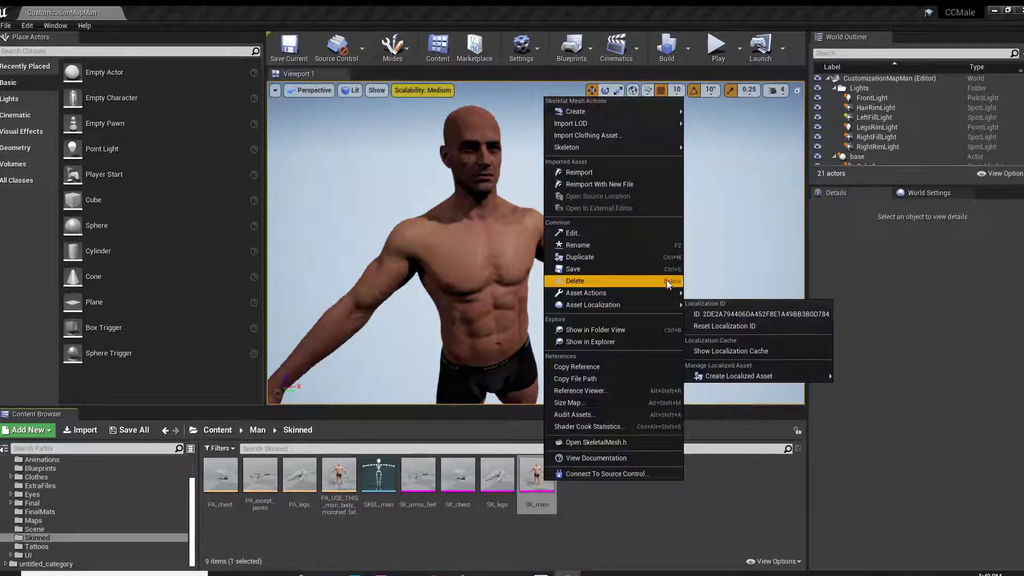
mouse_move(655, 297)
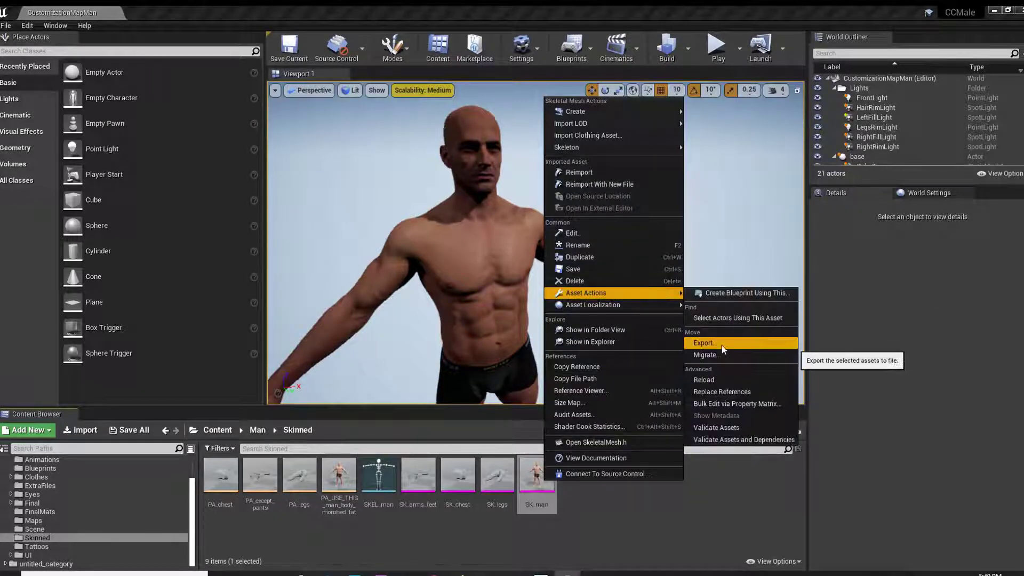
click(704, 343)
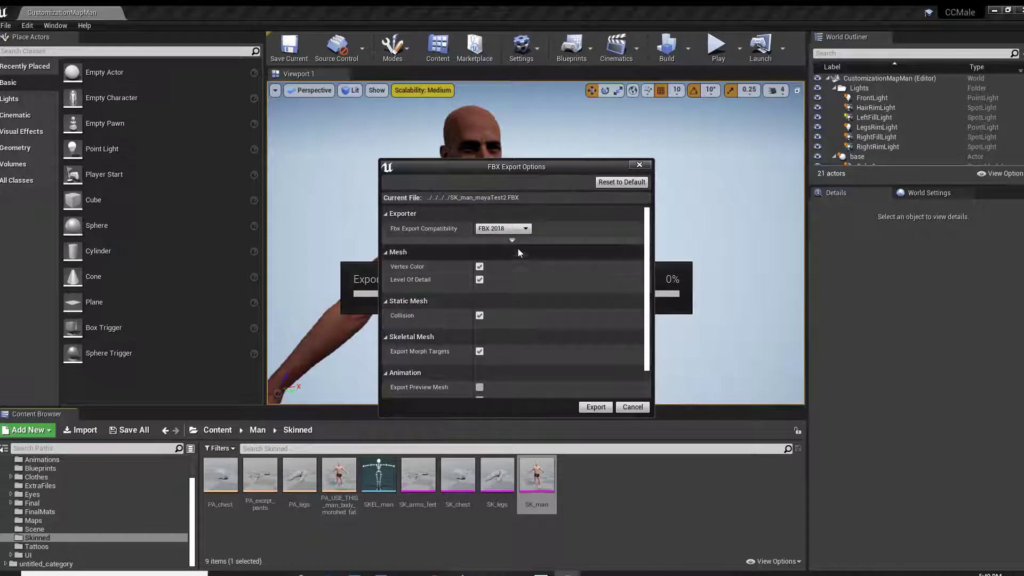
click(523, 229)
click(523, 230)
scroll(538, 289, down, 1)
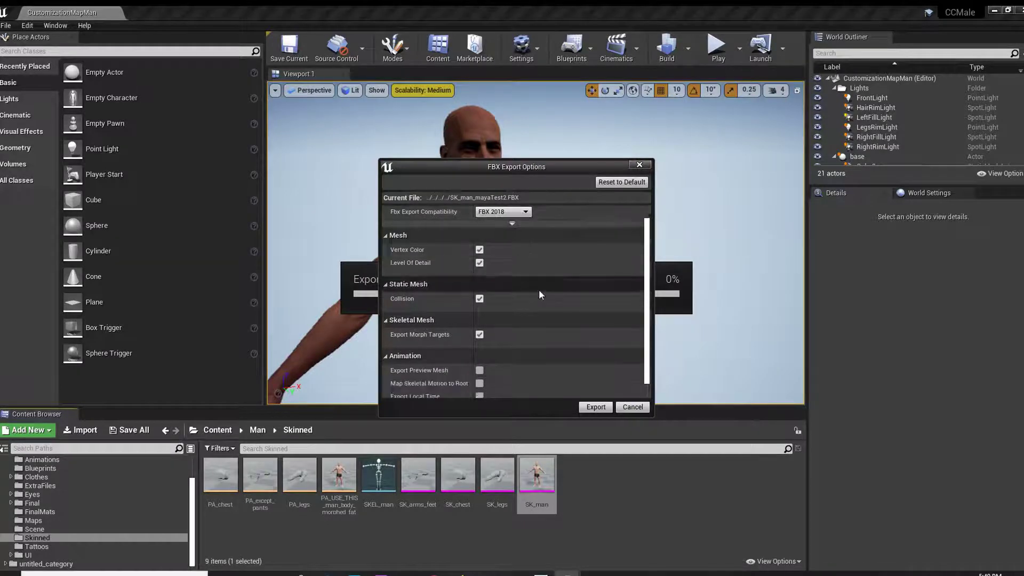
click(596, 408)
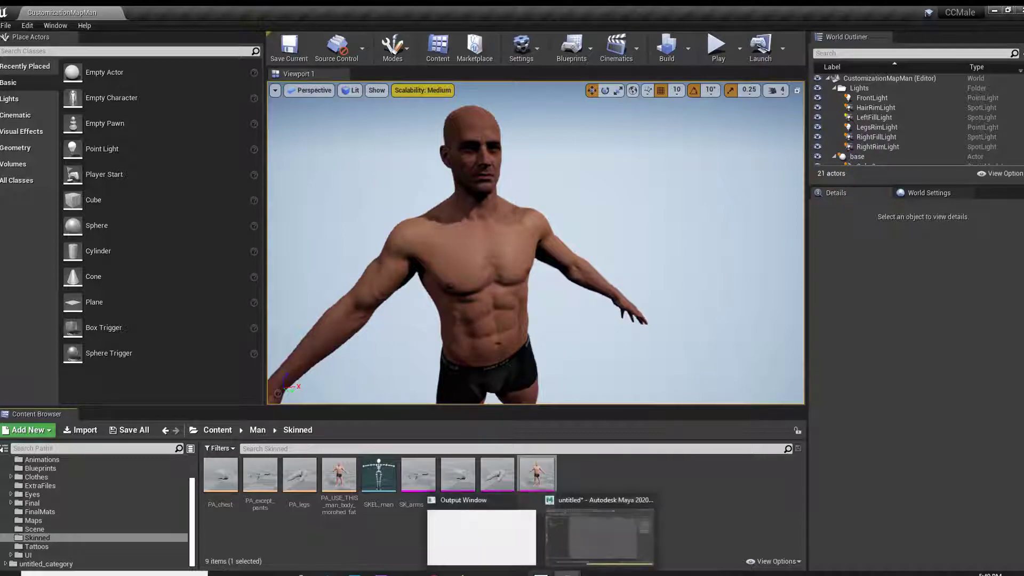
Step: Switch to Autodesk Maya, import SK_man_mayaTest2.FBX into the untitled scene and frame the whole character
click(585, 544)
click(5, 24)
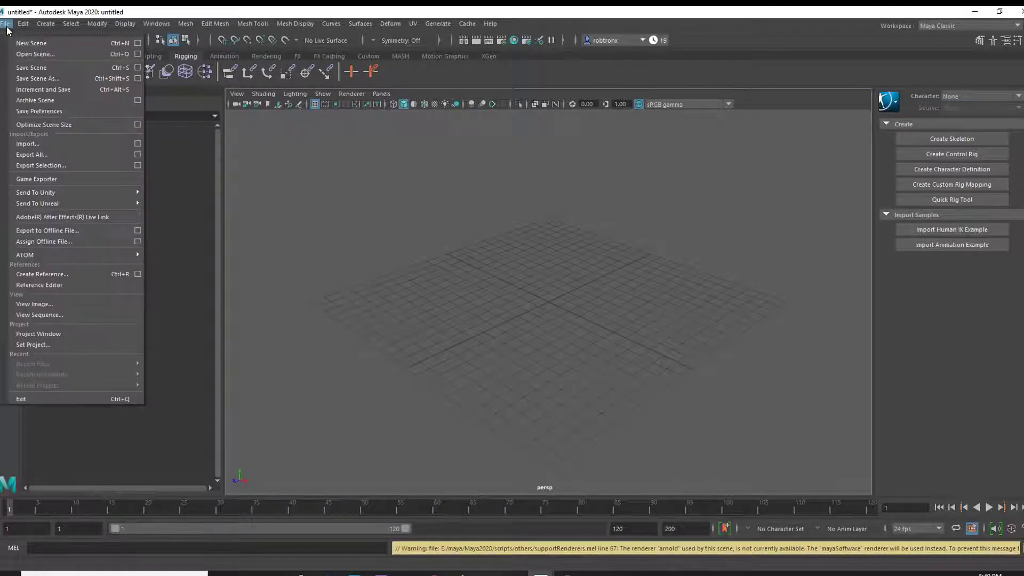
click(28, 143)
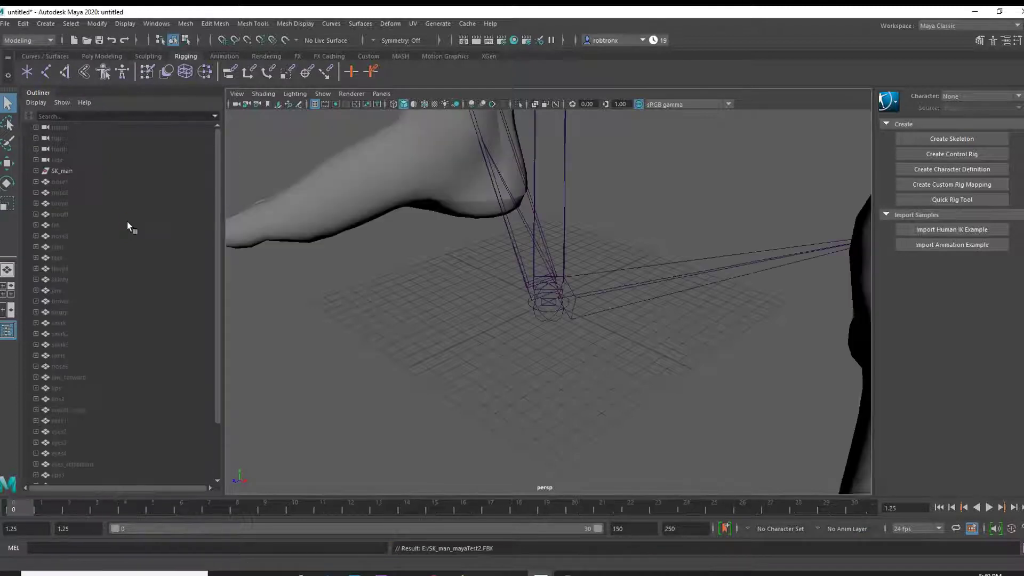
key(a)
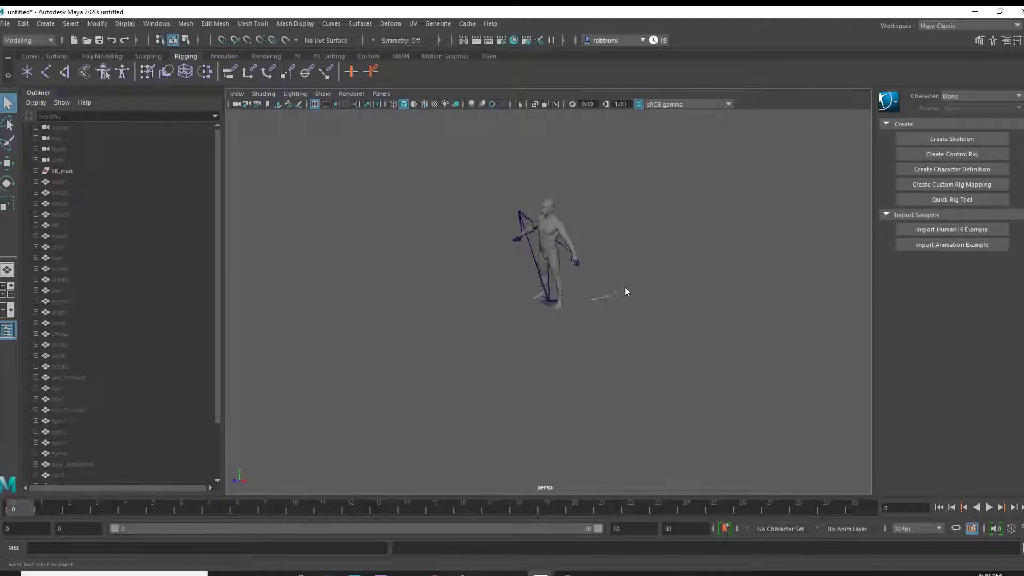
Step: Find the weapon_l bone under hand_l in the SK_man joint hierarchy and delete it
click(36, 171)
click(64, 182)
click(42, 182)
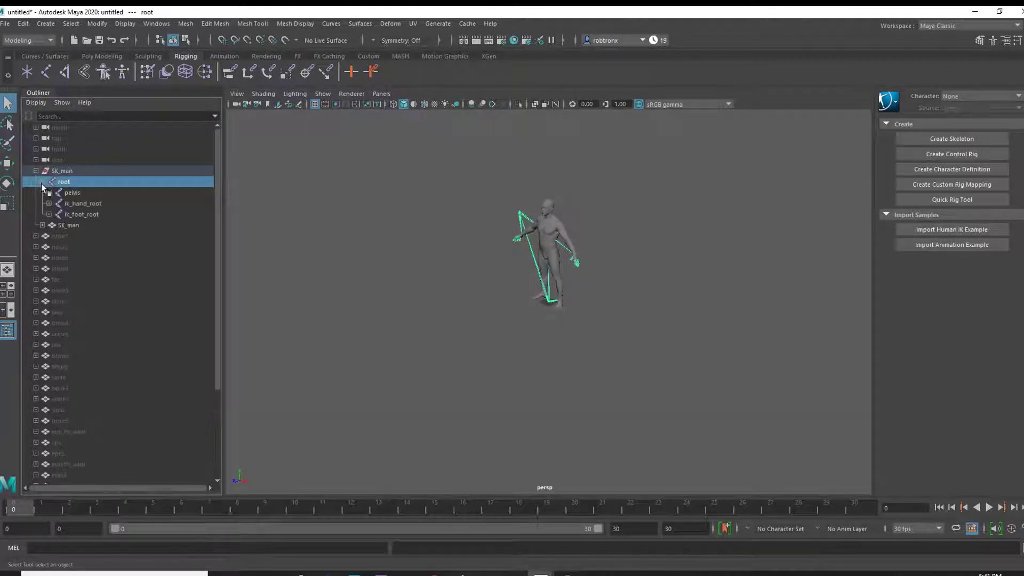
click(49, 193)
click(56, 204)
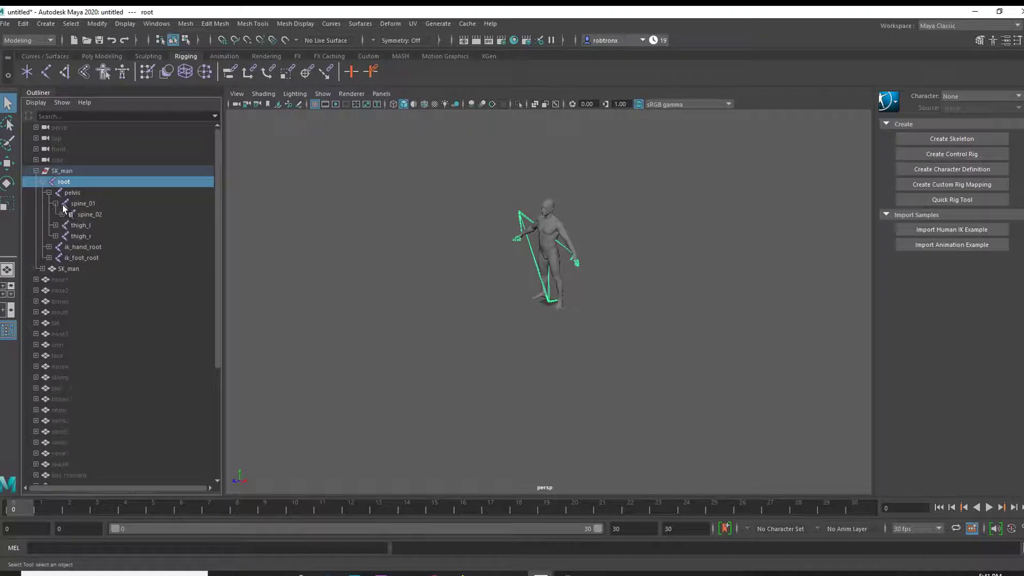
click(62, 214)
click(69, 225)
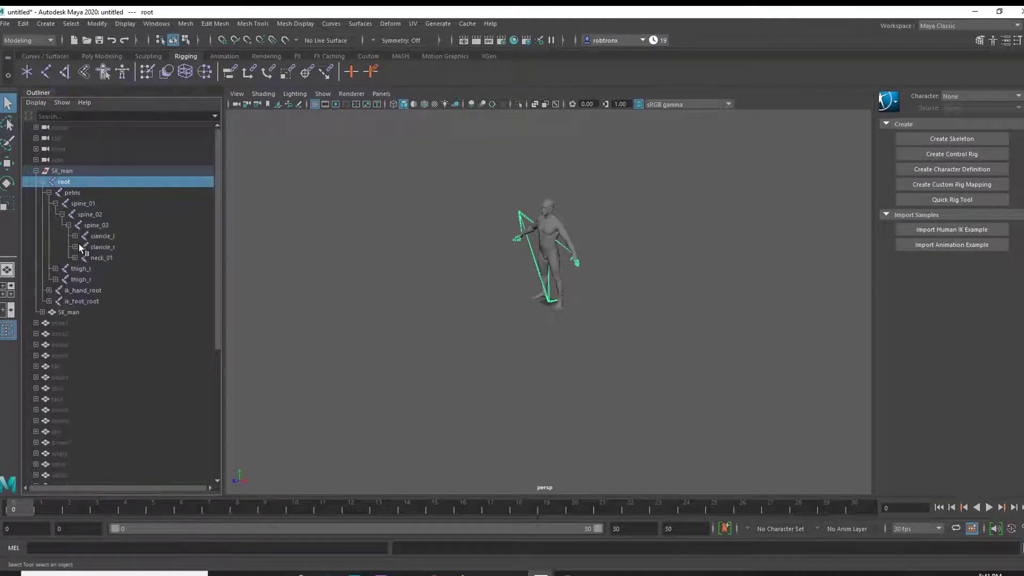
click(75, 235)
click(81, 247)
click(87, 258)
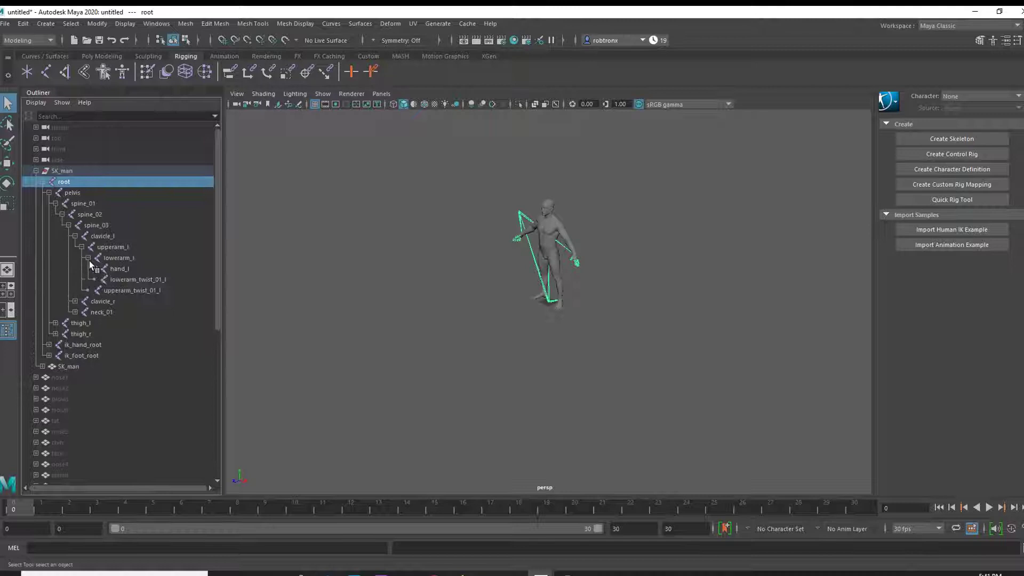
click(94, 269)
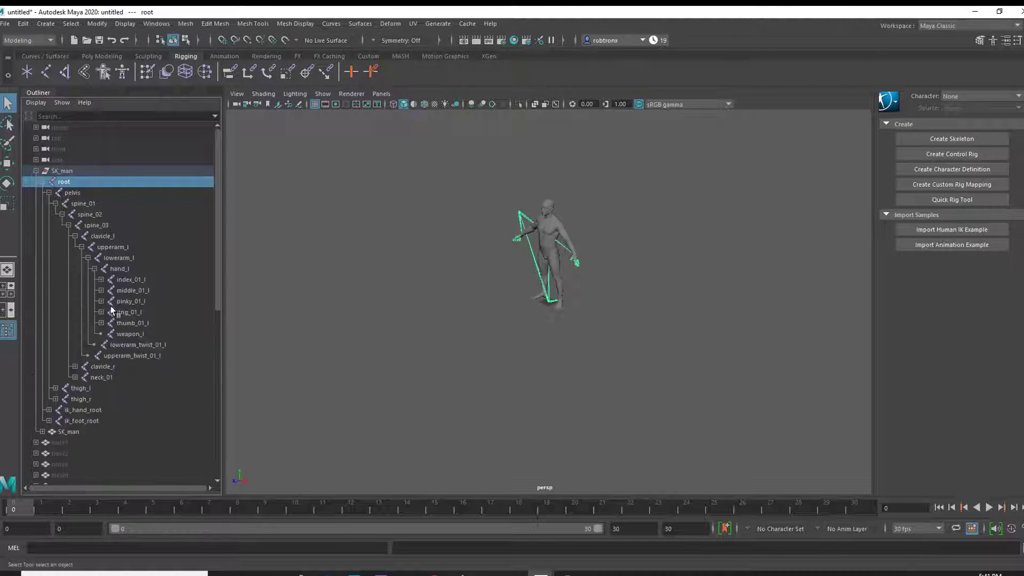
click(128, 334)
key(Delete)
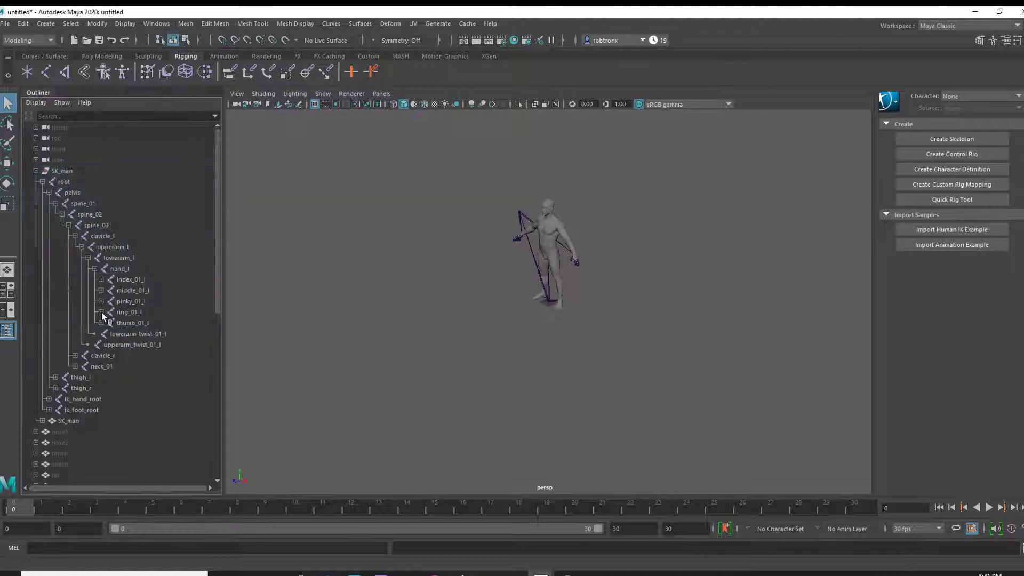
Step: Delete the weapon_r bone under hand_r in the clavicle_r branch
click(75, 236)
click(75, 247)
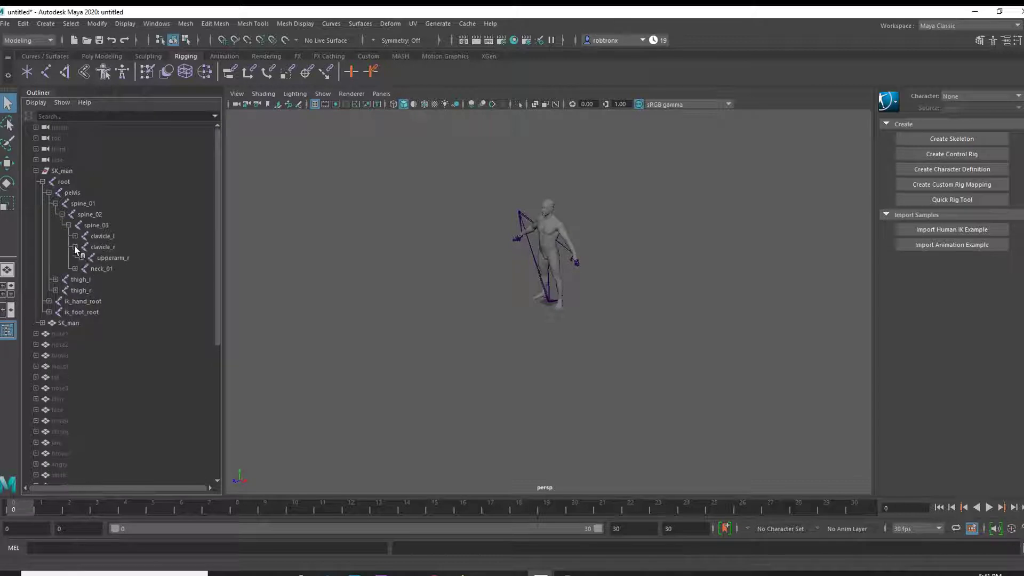
click(81, 258)
click(88, 269)
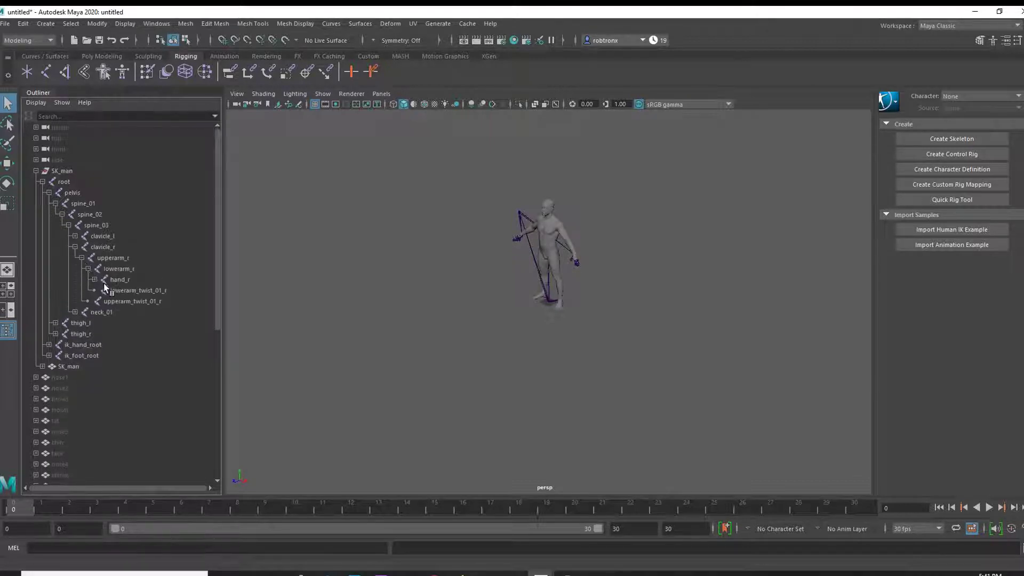
click(95, 280)
click(128, 345)
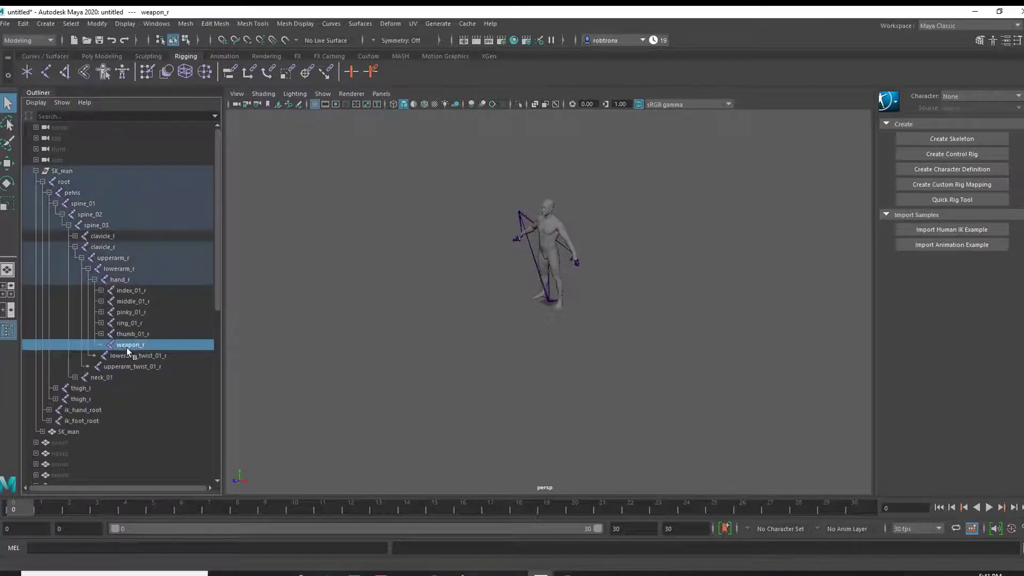
key(Delete)
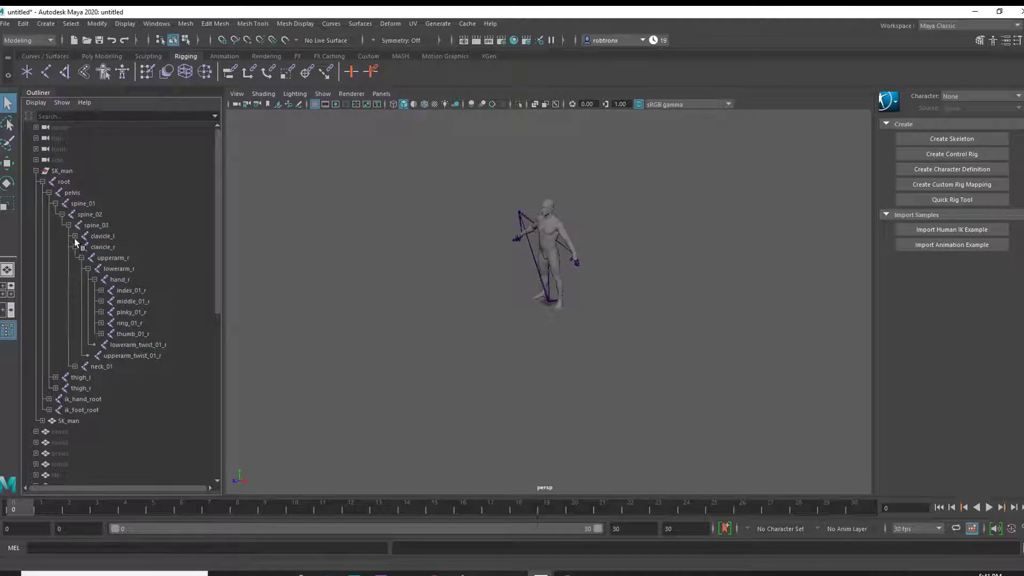
Step: Collapse the spine and pelvis branches and unparent the root joint from the SK_man group
click(75, 247)
click(62, 214)
click(55, 204)
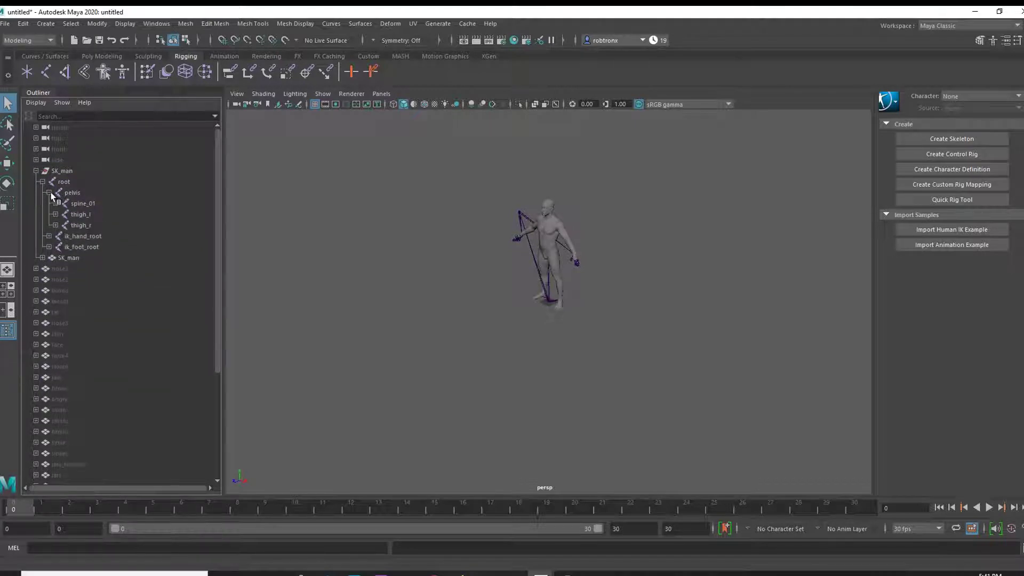
click(49, 193)
click(66, 183)
right_click(68, 185)
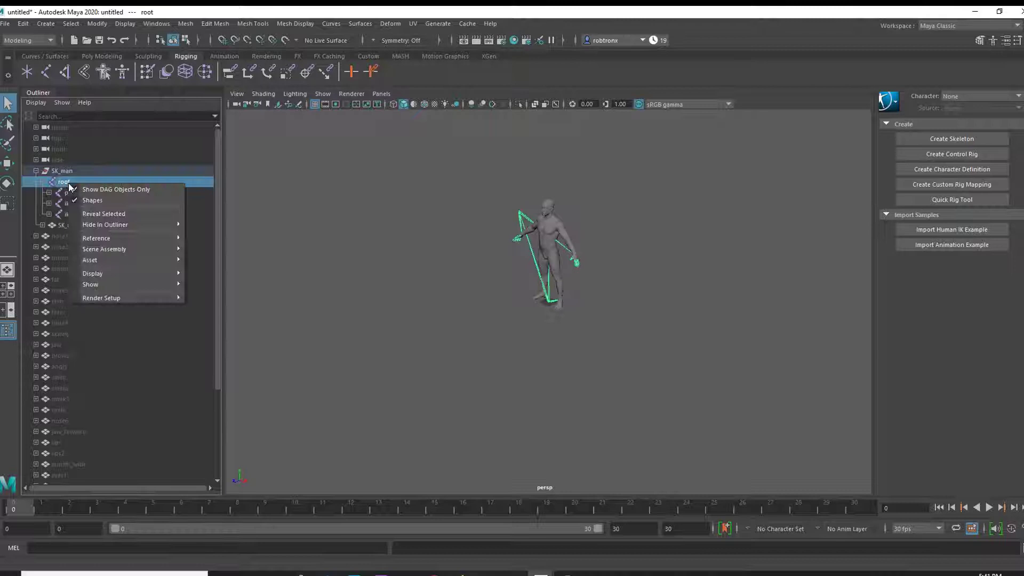
right_click(554, 286)
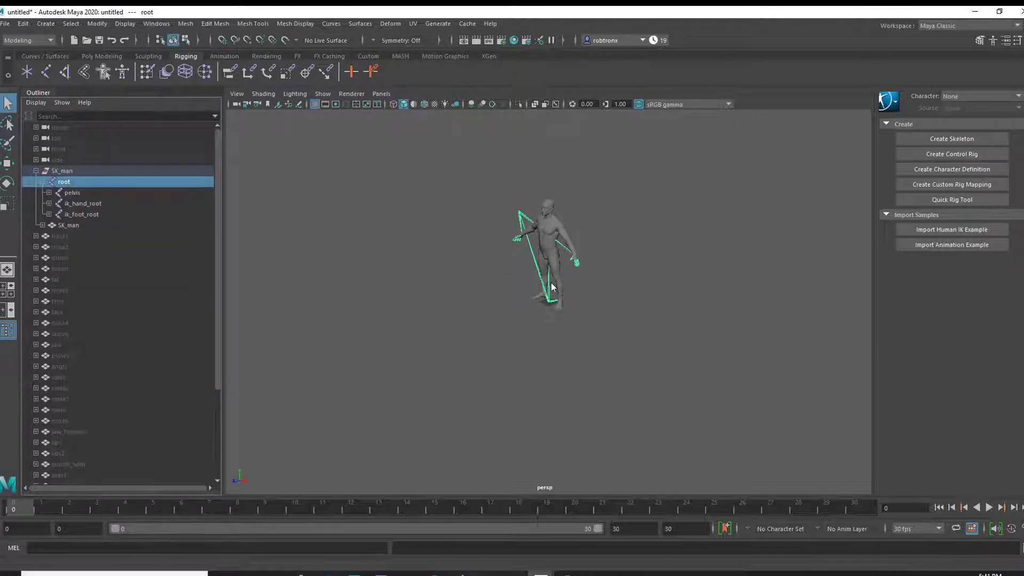
right_click(552, 286)
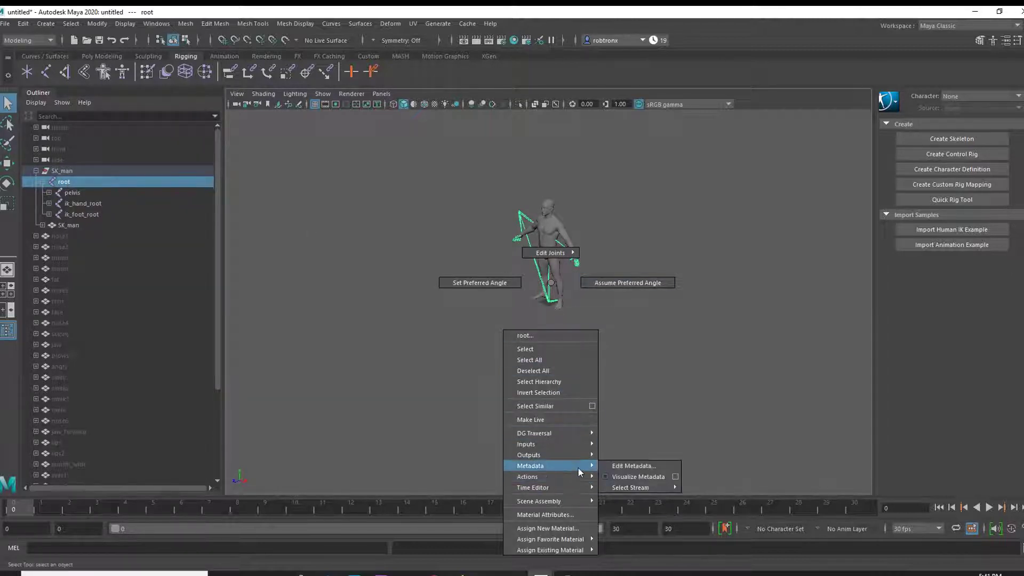
mouse_move(581, 476)
click(630, 499)
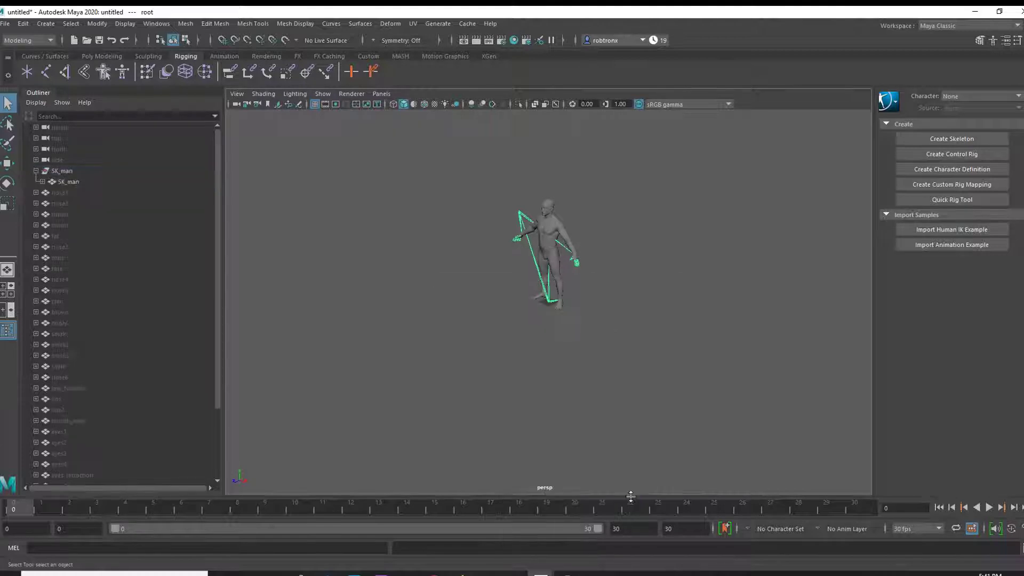
Step: Select every outliner item from the SK_man group through the unparented root joint, including all the morph meshes
click(62, 170)
scroll(127, 331, down, 4)
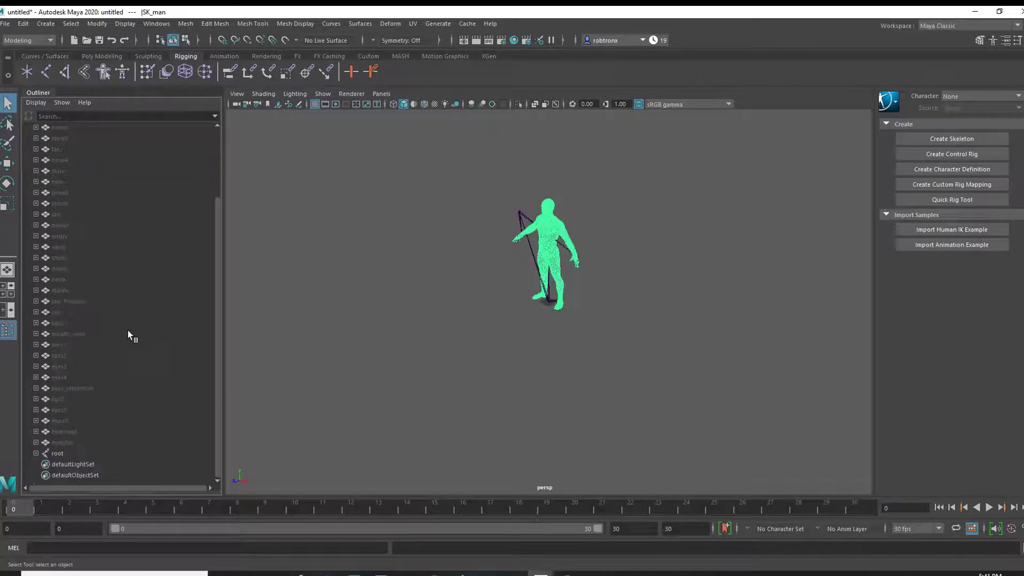
shift+click(58, 454)
scroll(102, 379, up, 3)
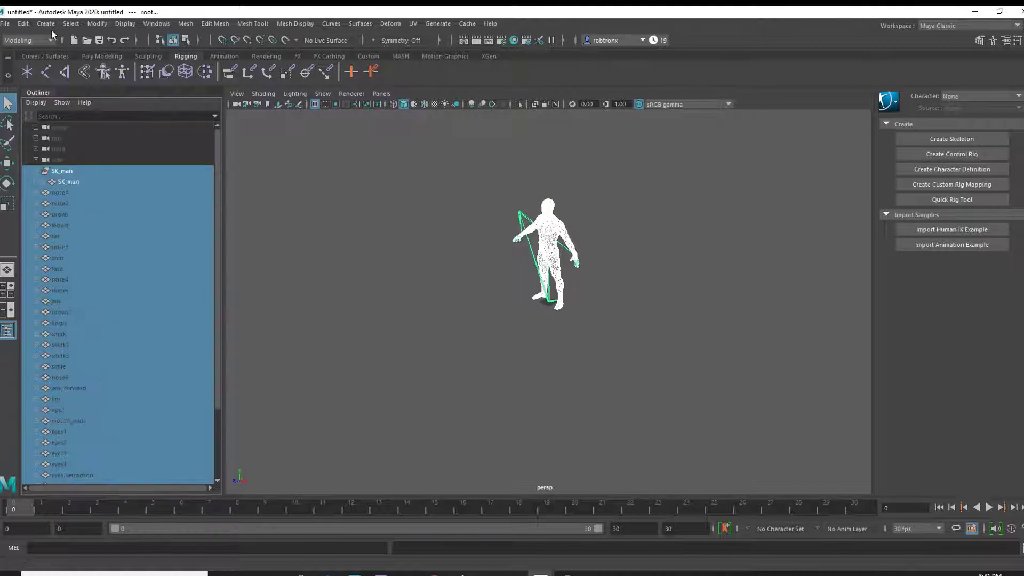
Step: Set E:\UnrealProjects\ALS_DCS_RPGInventoryA as the Unreal project that receives FBX assets
click(8, 25)
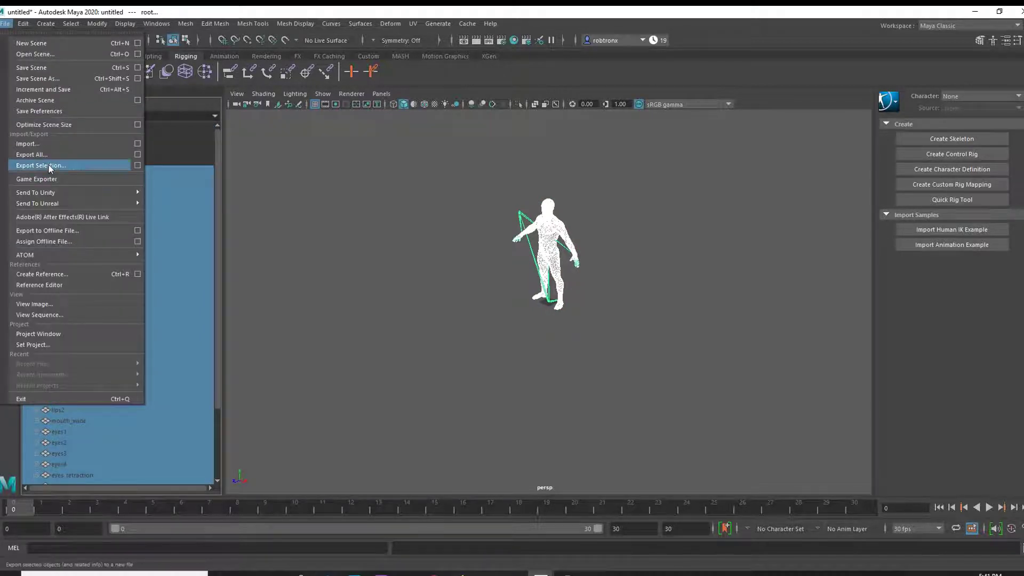
mouse_move(72, 203)
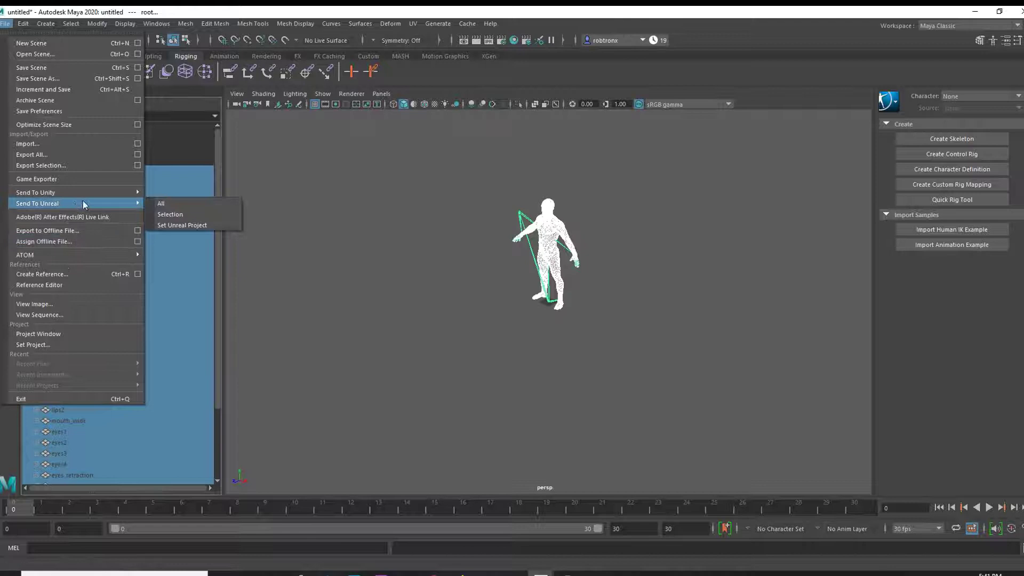
click(181, 224)
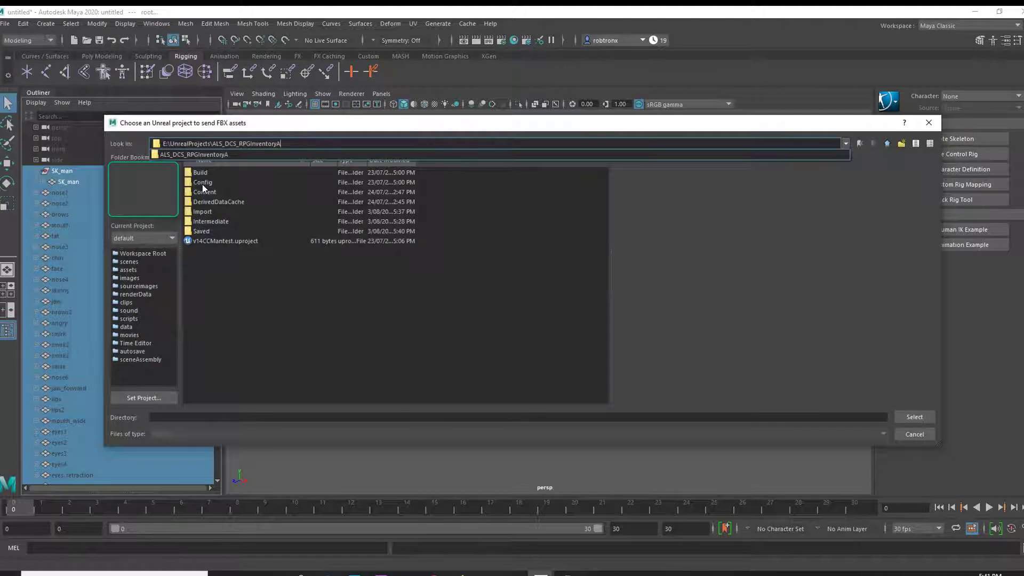
click(914, 417)
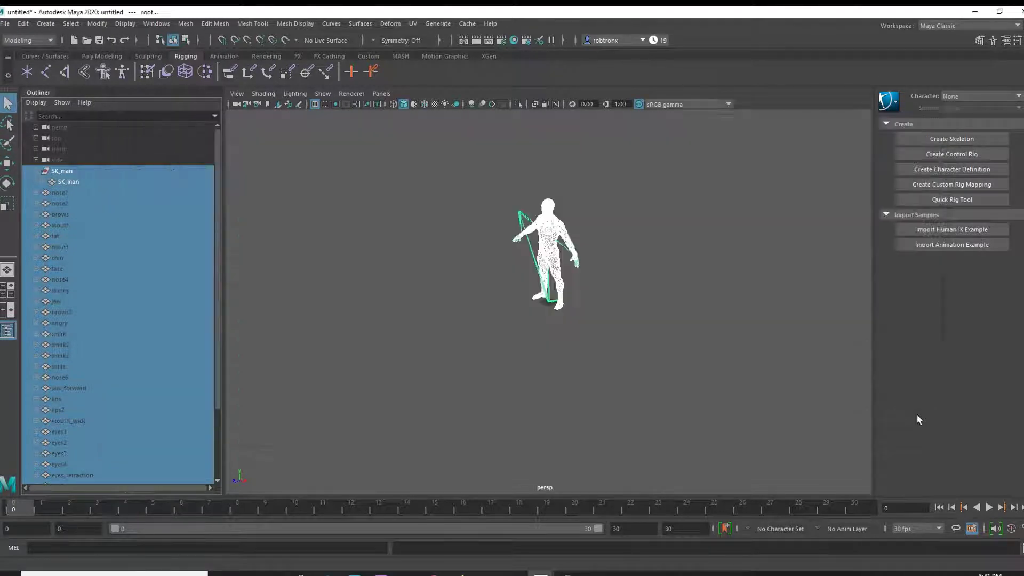
Step: Send the selection to Unreal as SK_MALE_FULL.fbx in the project's Import folder, replacing the existing file
click(5, 24)
mouse_move(59, 204)
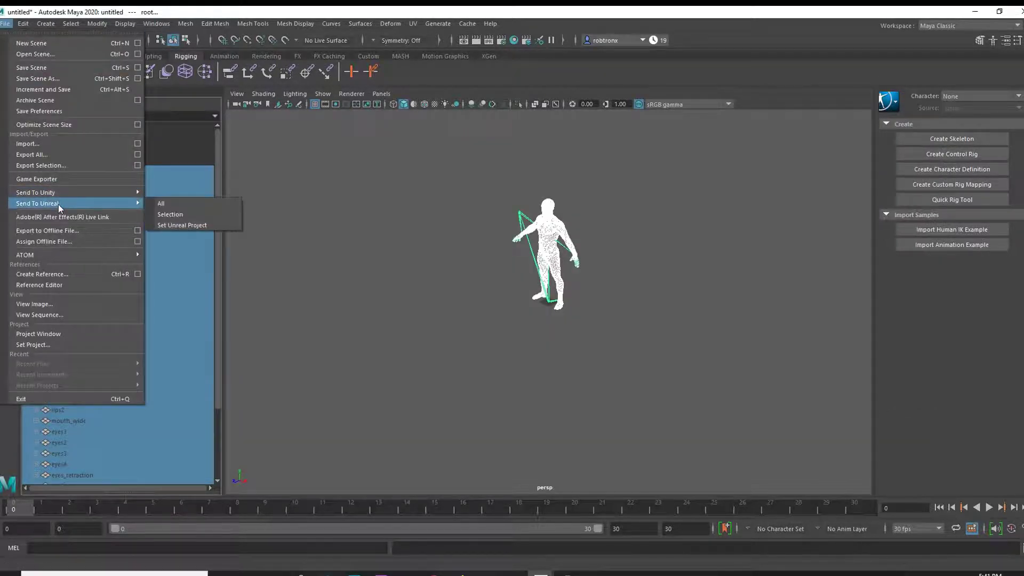
click(187, 214)
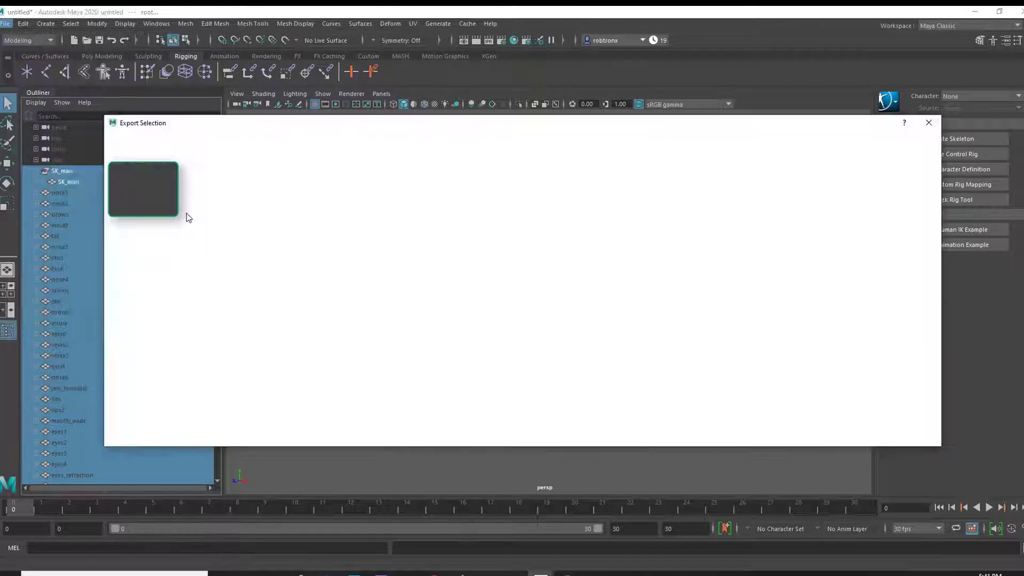
click(220, 183)
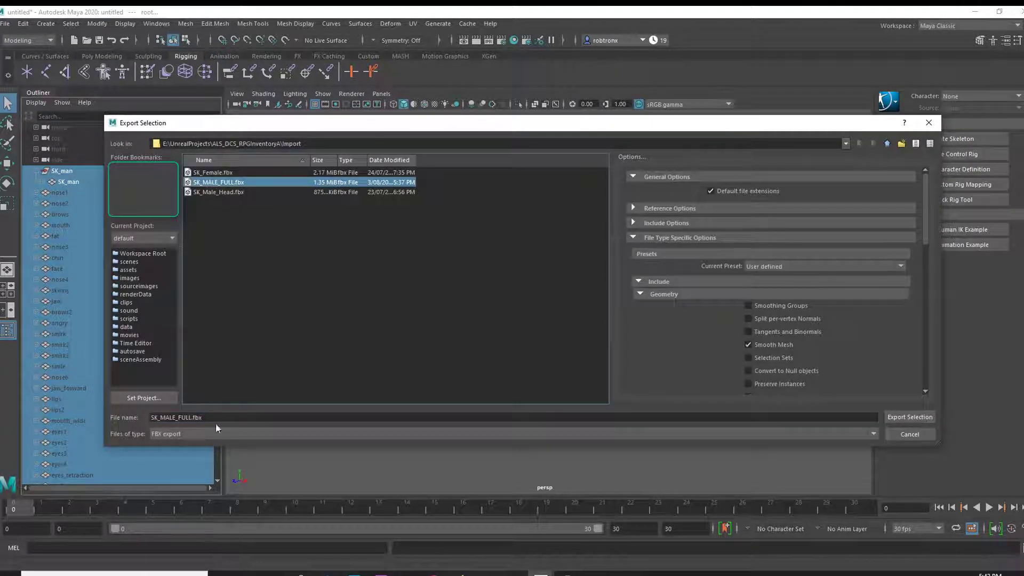
click(914, 418)
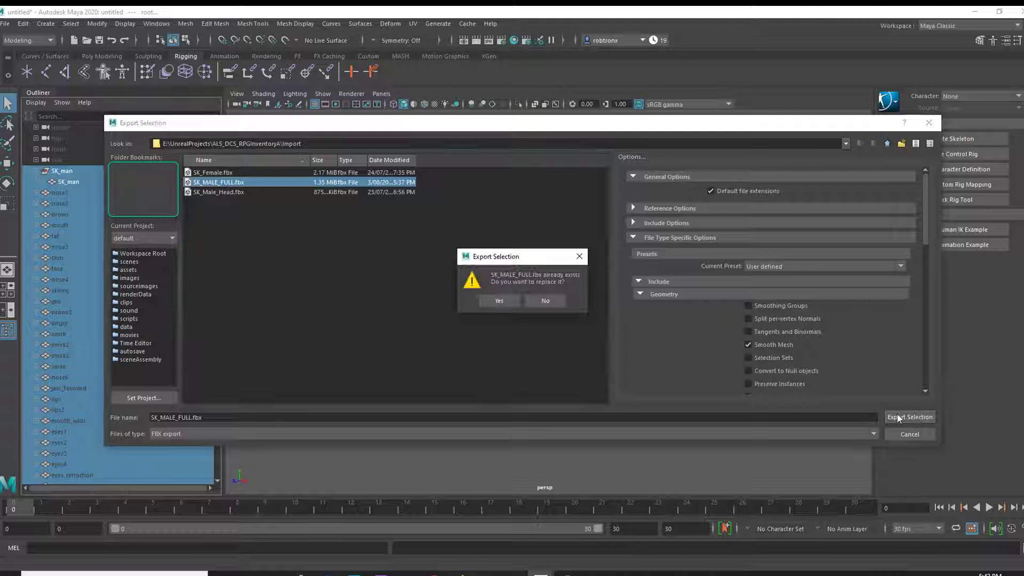
click(497, 302)
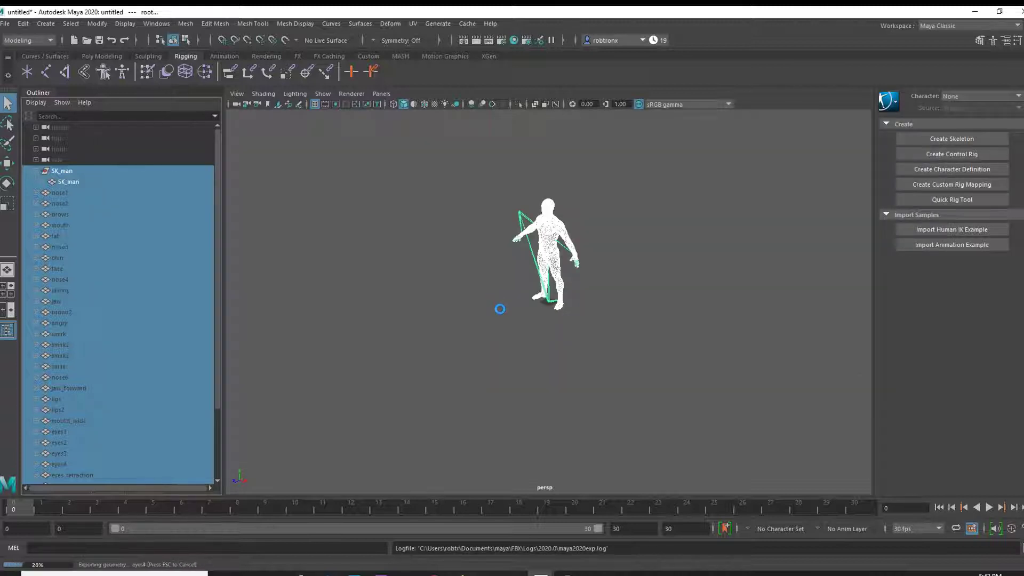
Step: Switch to the v14CCMantest Unreal project and delete the old SK_MALE_FULL.fbx from its personal Developers folder in File Explorer
mouse_move(567, 574)
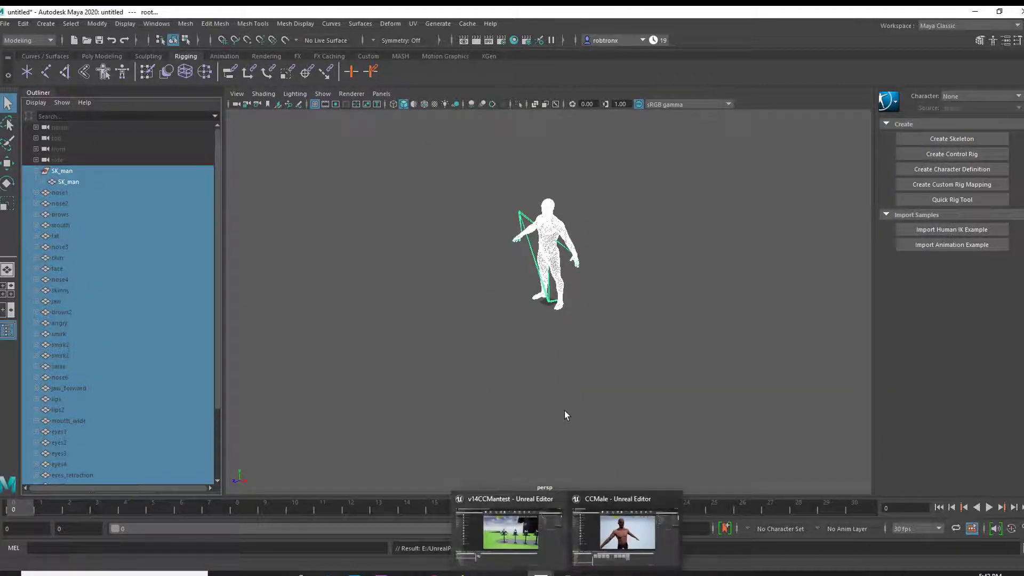
click(530, 543)
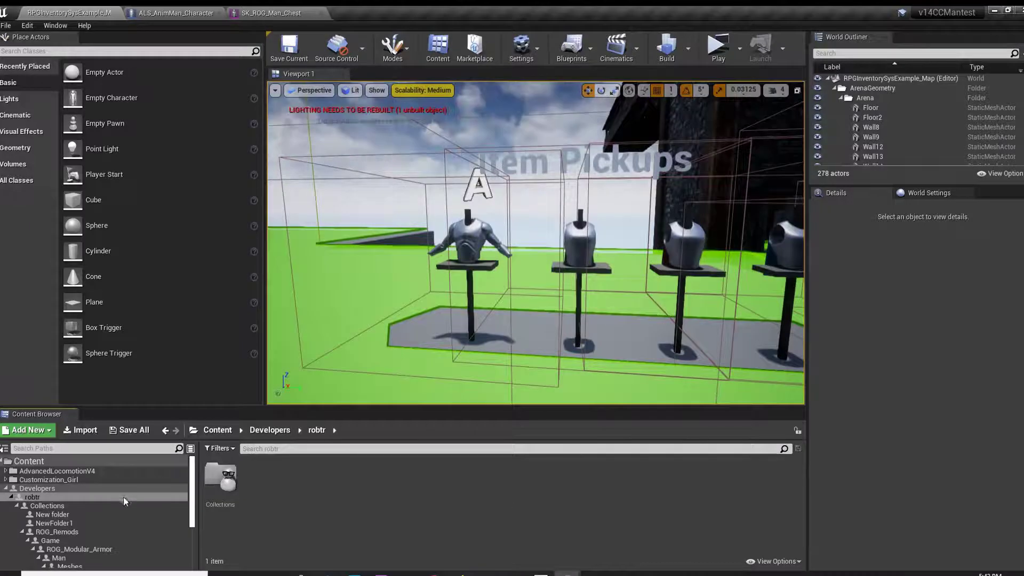
click(277, 573)
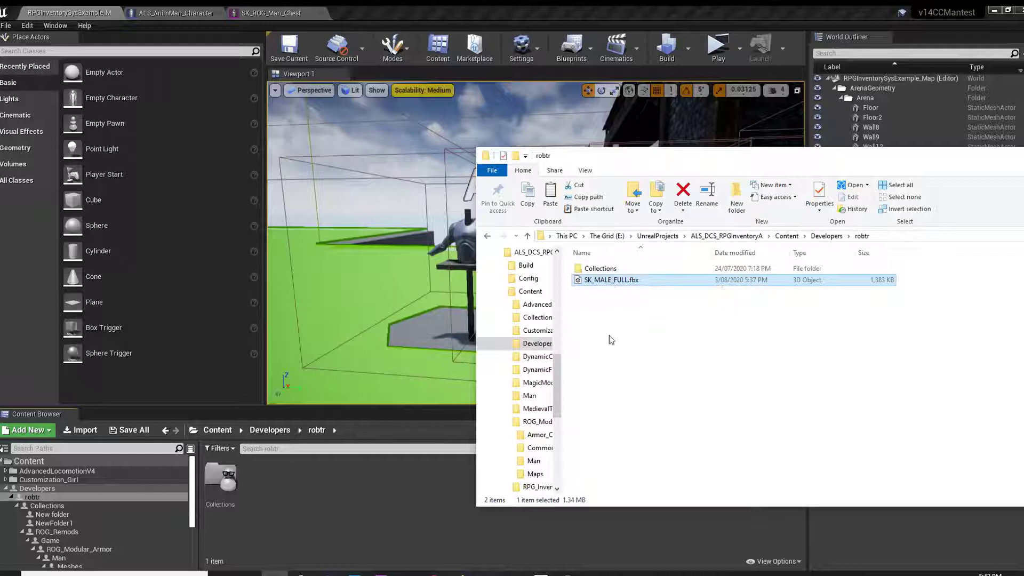
key(F2)
key(BackSpace)
click(584, 282)
key(Delete)
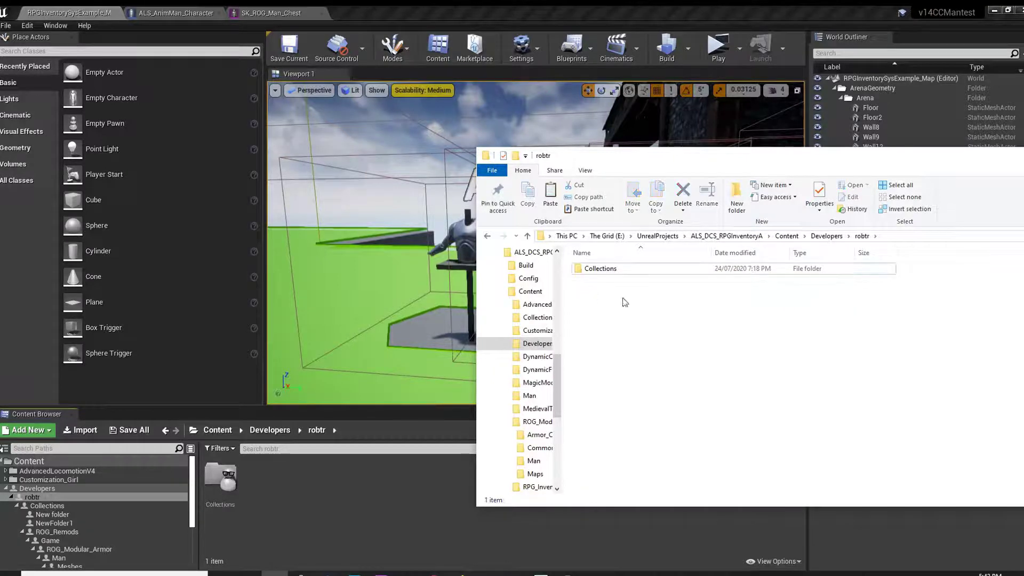
Step: Copy SK_MALE_FULL.fbx from the project's Import folder and paste it into the Content folder
click(738, 237)
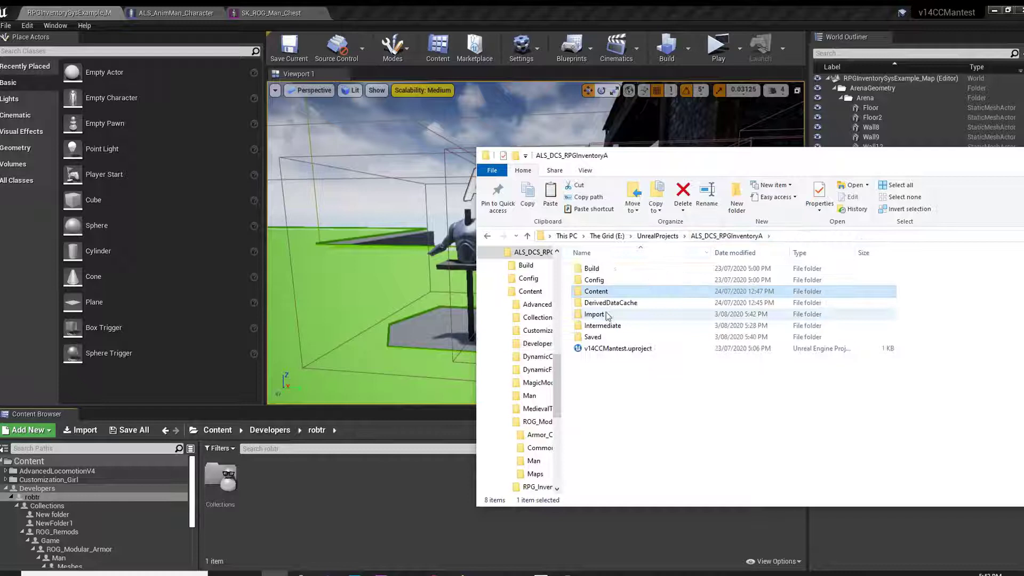
double_click(597, 314)
click(605, 280)
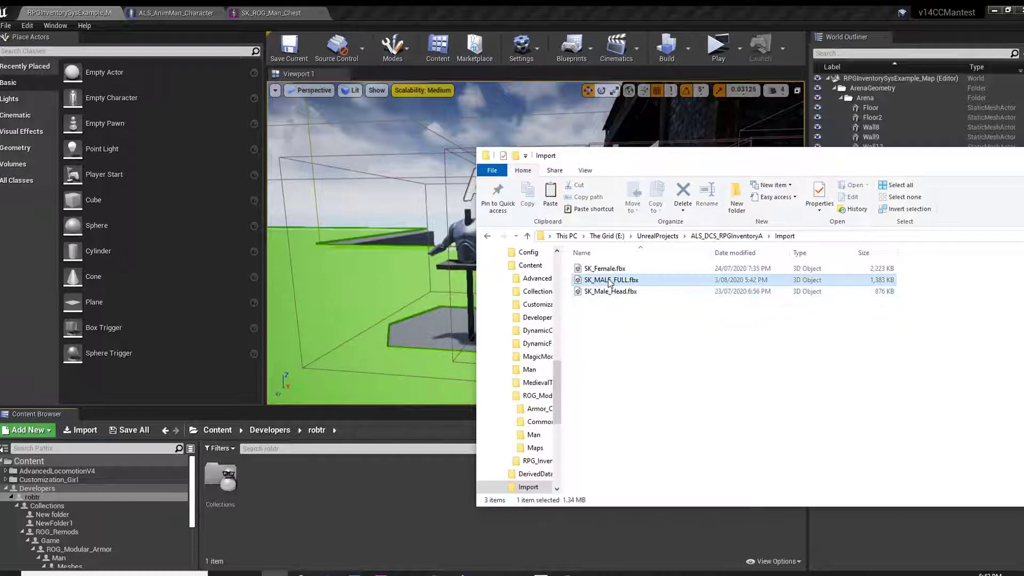
right_click(608, 279)
click(640, 507)
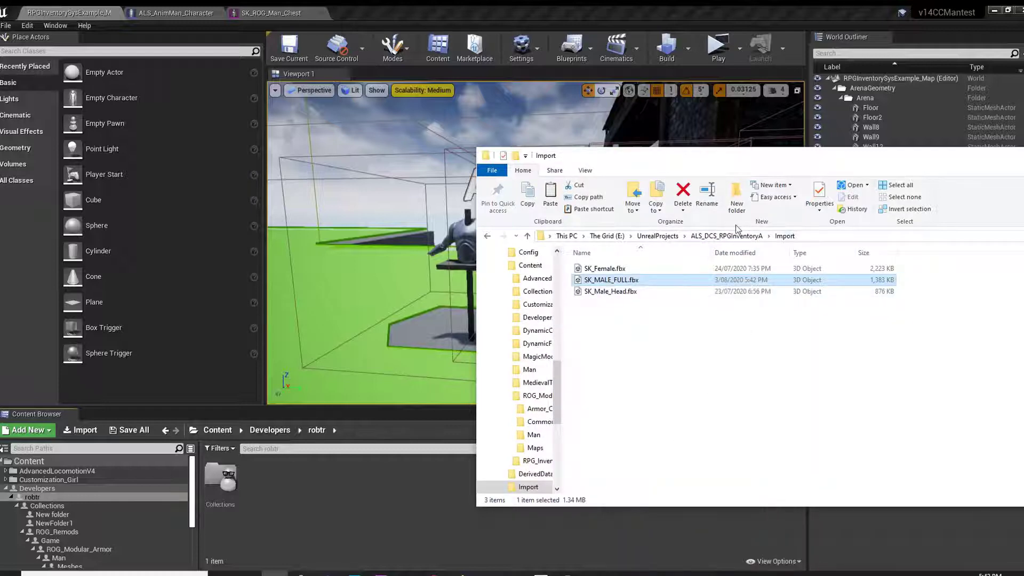
click(727, 236)
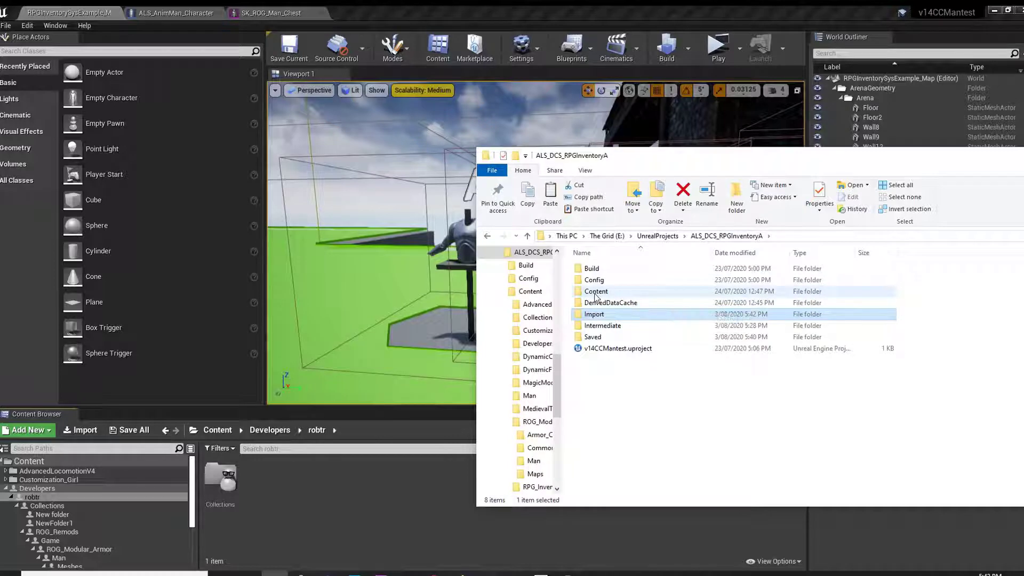
double_click(596, 292)
right_click(609, 458)
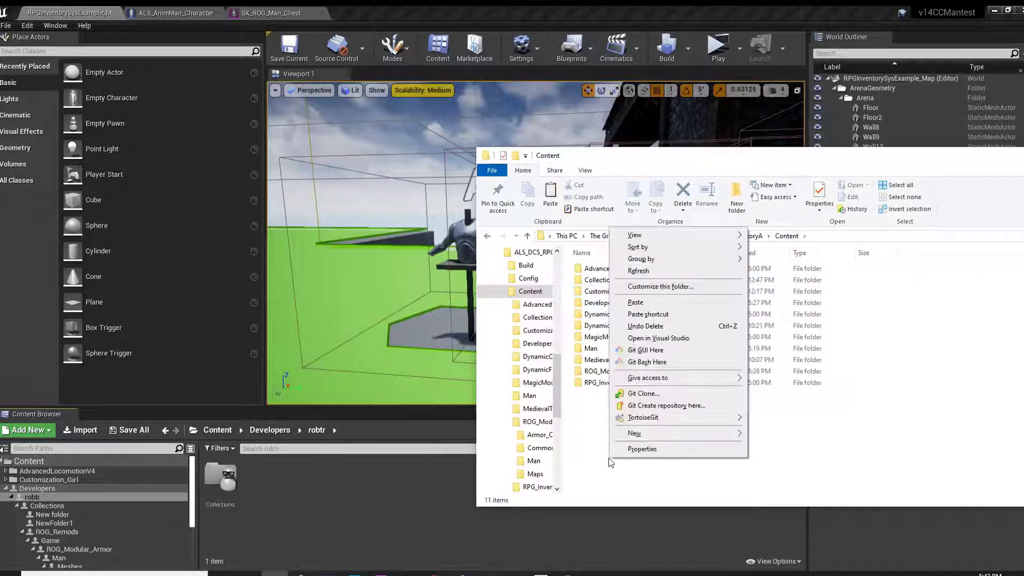
click(635, 302)
Step: Import the detected SK_MALE_FULL source file into Unreal's root Content folder as a skeletal mesh with no existing skeleton assigned
click(386, 507)
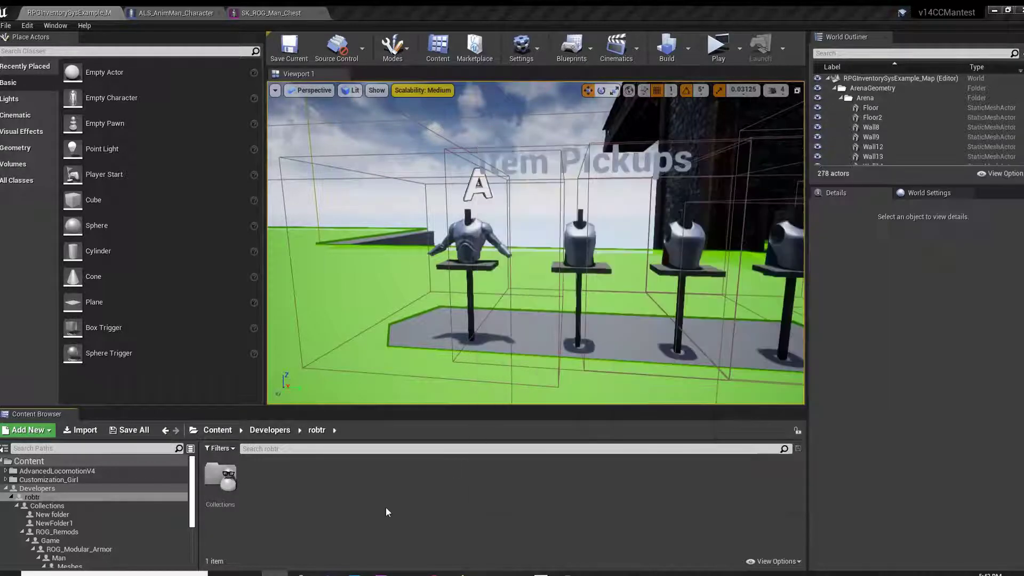
click(46, 459)
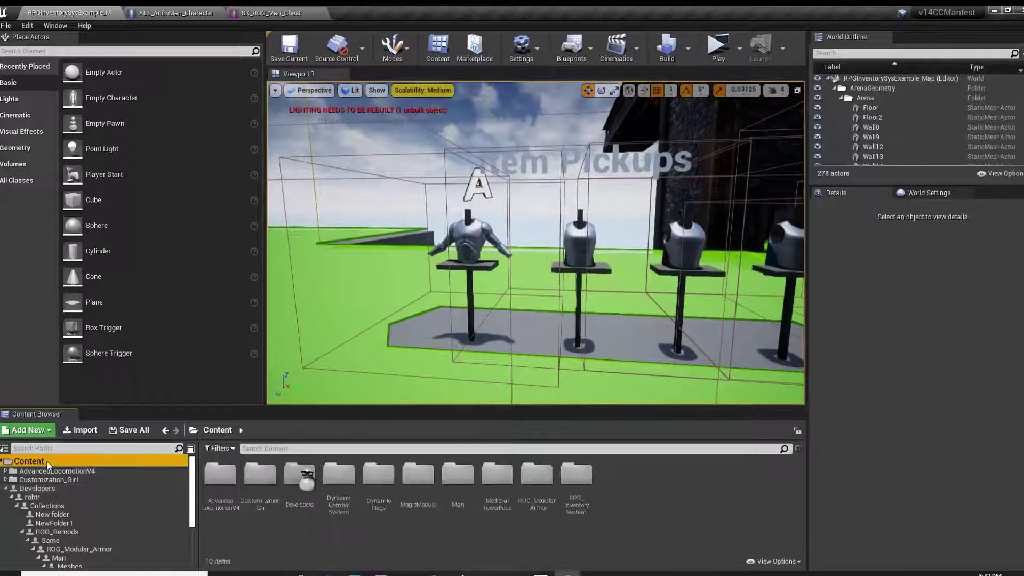
click(831, 553)
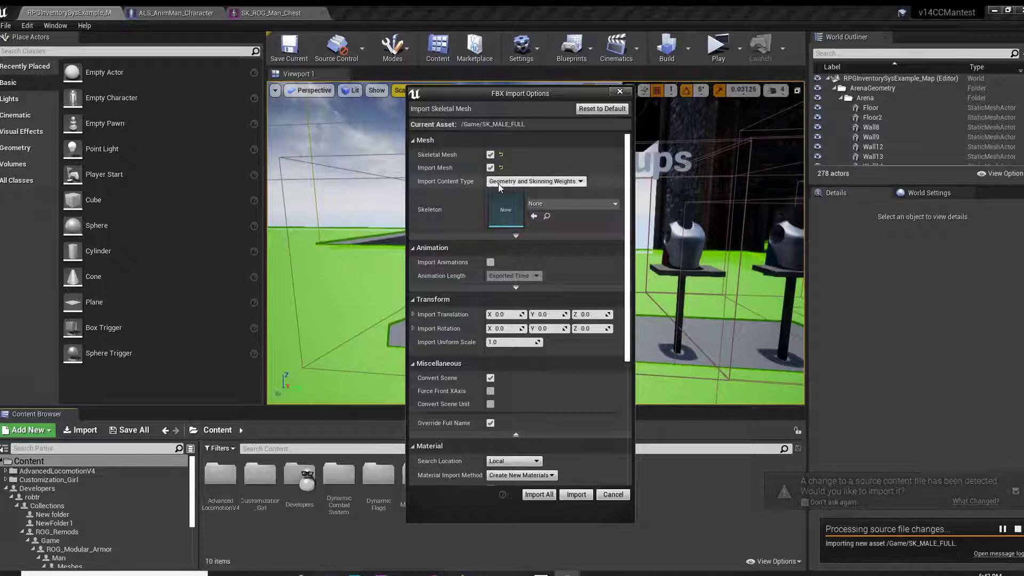
scroll(512, 345, down, 3)
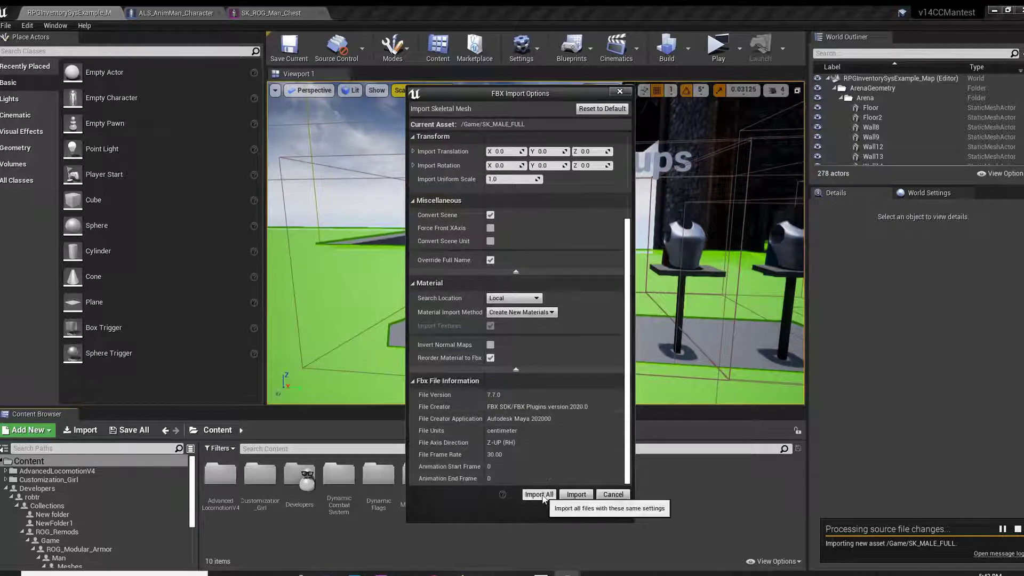
click(575, 494)
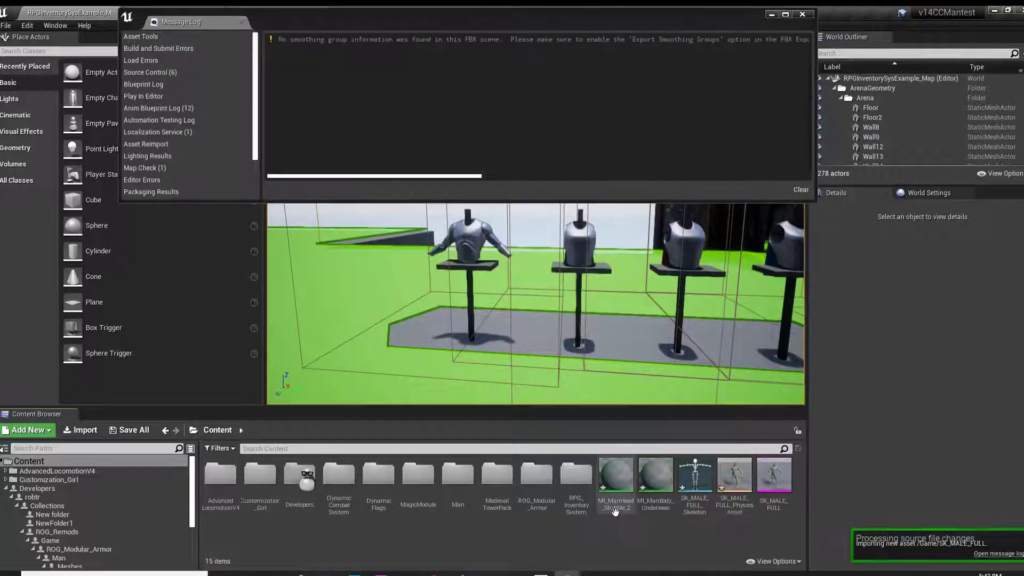
click(804, 15)
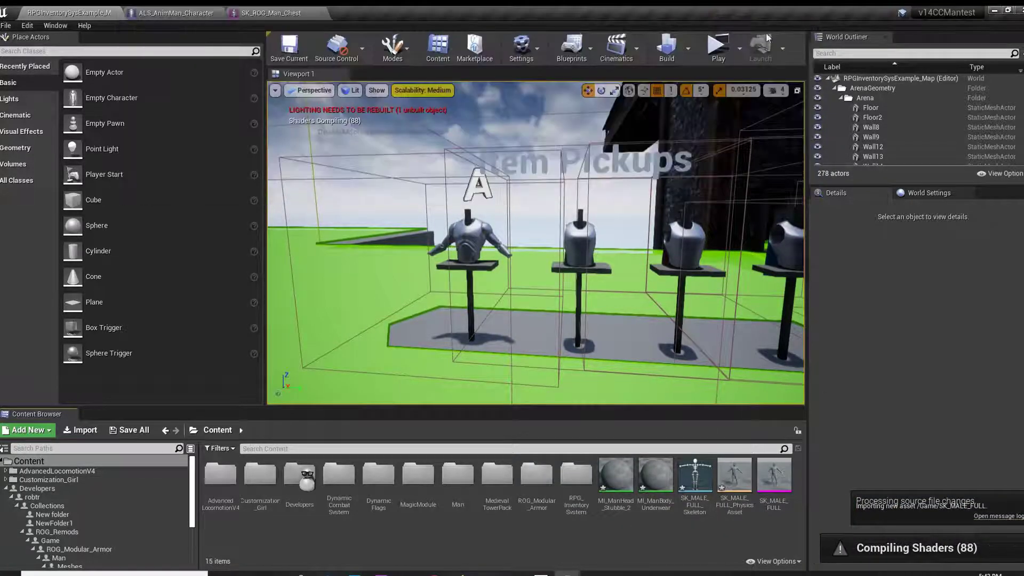
Step: Check the imported MI_ManHead_Stubble_2 material and open the SK_MALE_FULL mesh to examine its bone hierarchy
click(621, 476)
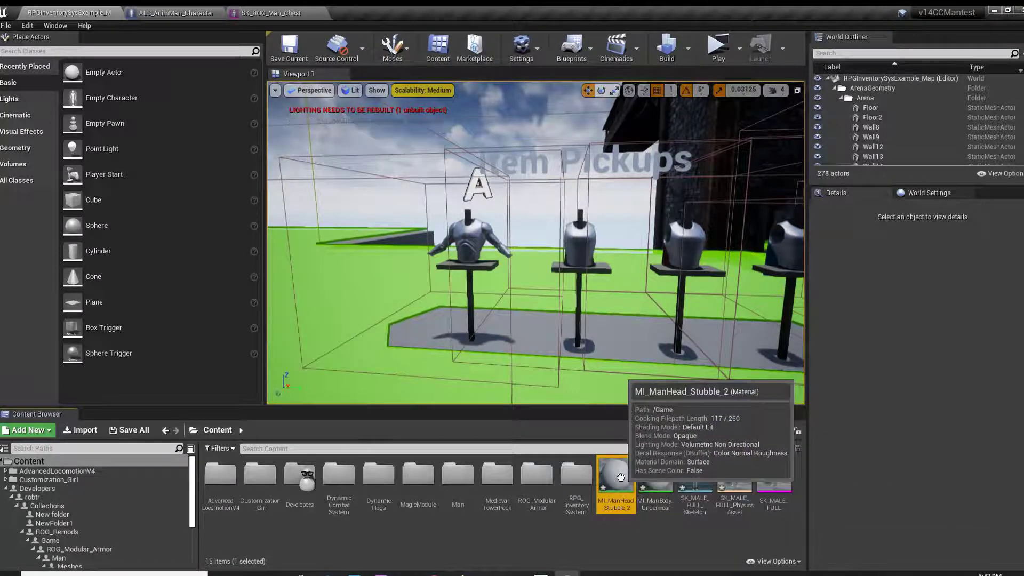
double_click(615, 481)
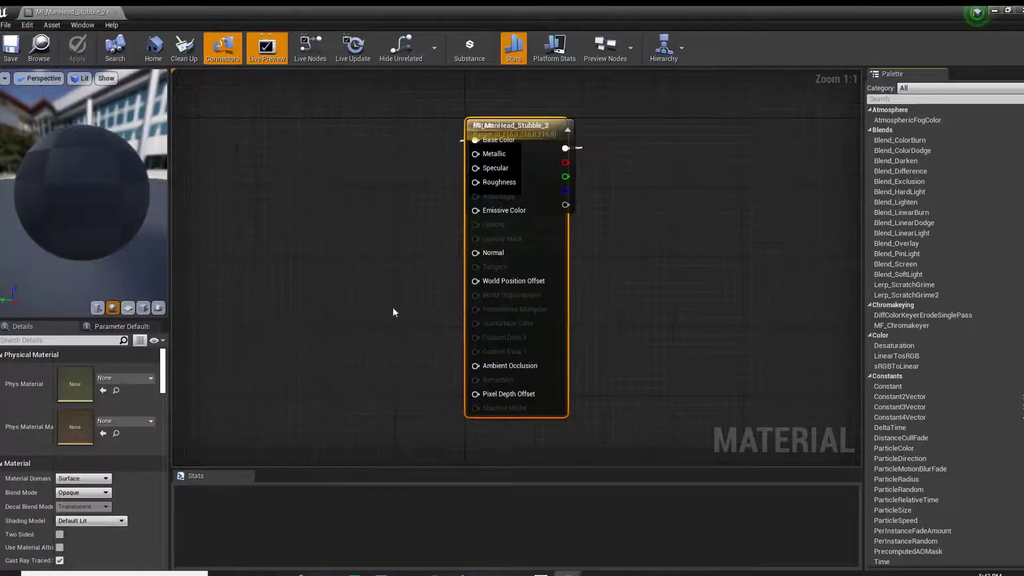
click(117, 13)
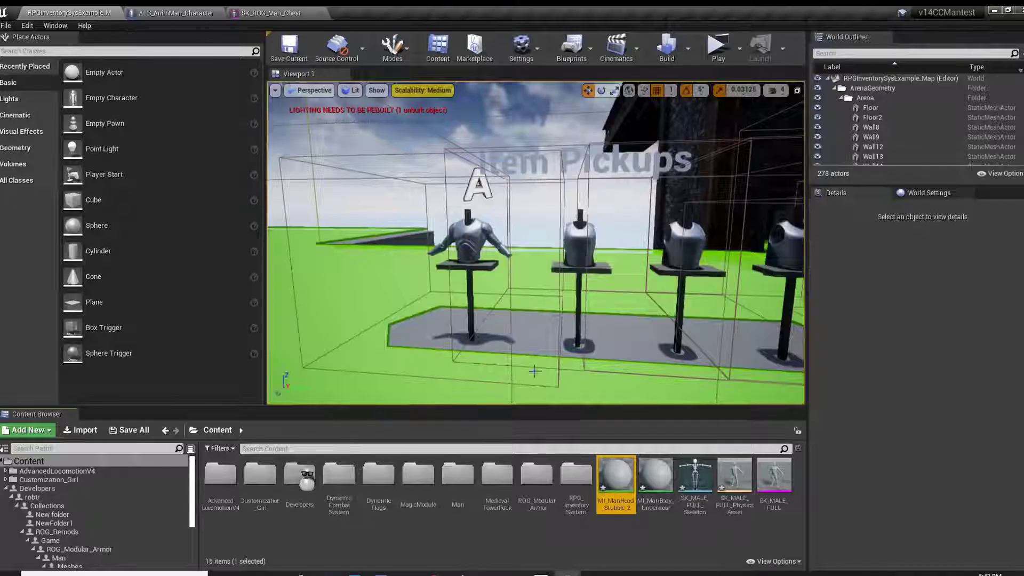
double_click(776, 479)
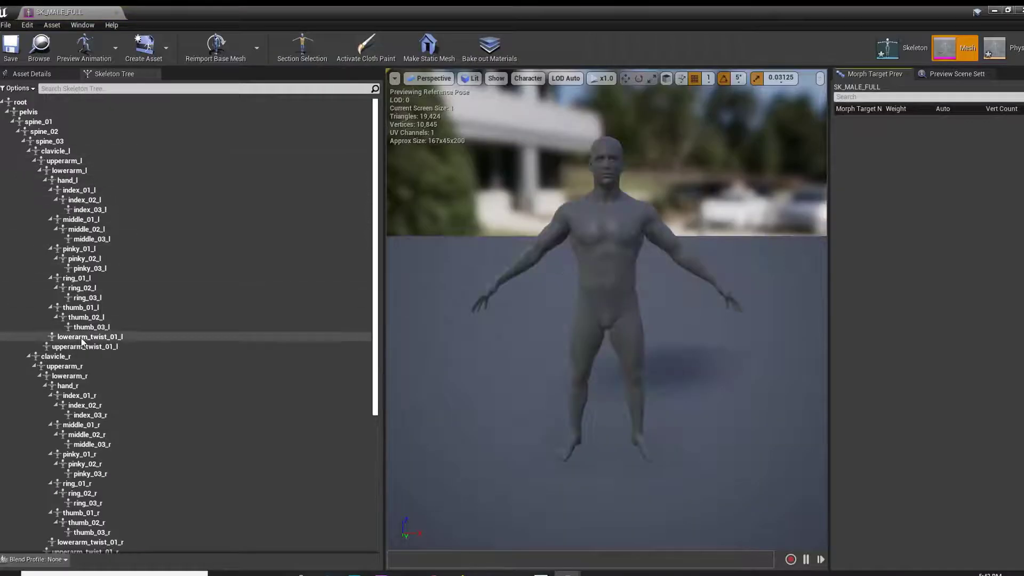
scroll(89, 337, down, 3)
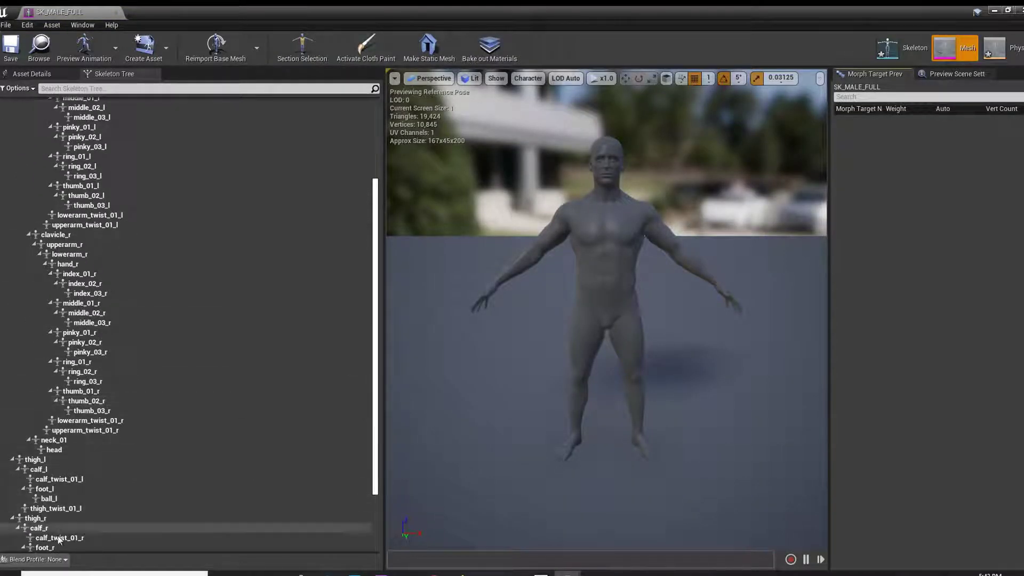
scroll(85, 415, up, 3)
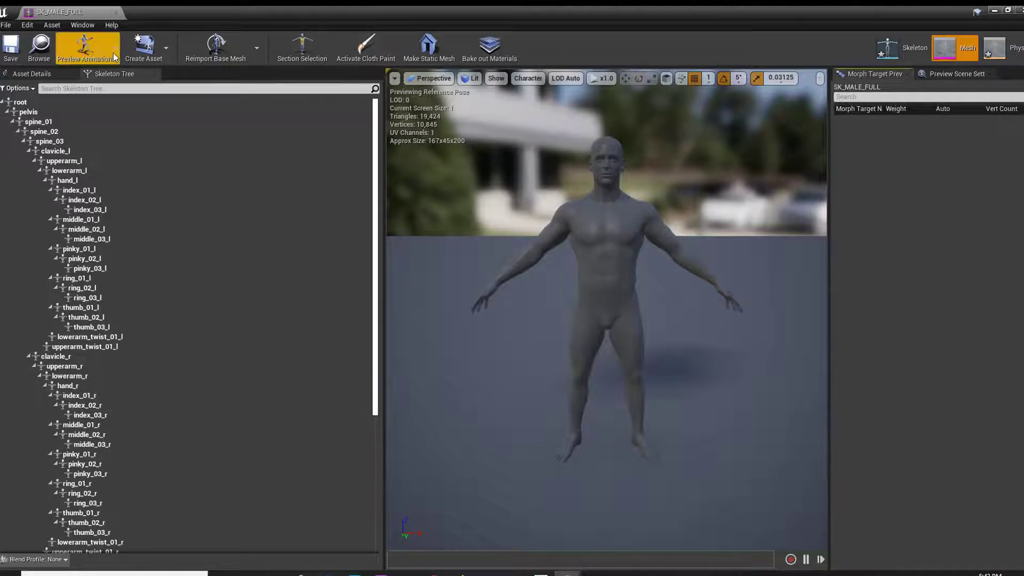
Step: Assign the MI_ManHead_Stubble_2 and MI_ManBody_Underwear material instances to SK_MALE_FULL's two material slots and save the mesh
click(24, 74)
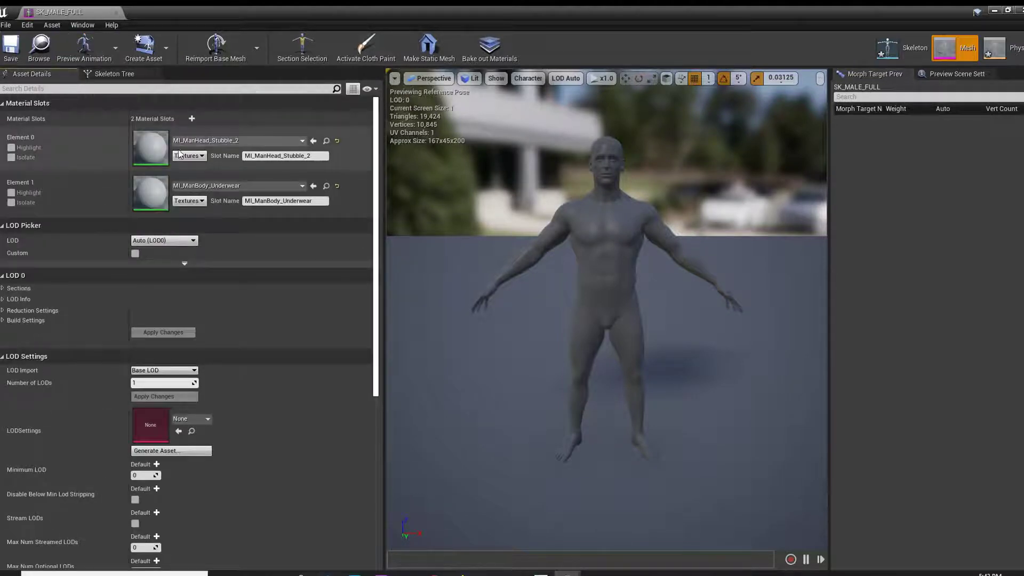
click(303, 141)
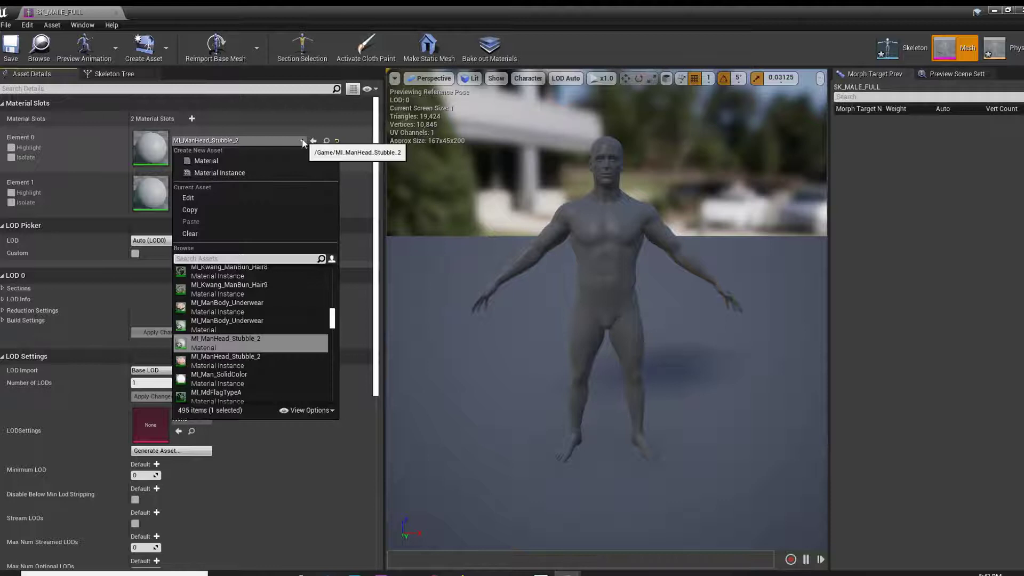
click(257, 358)
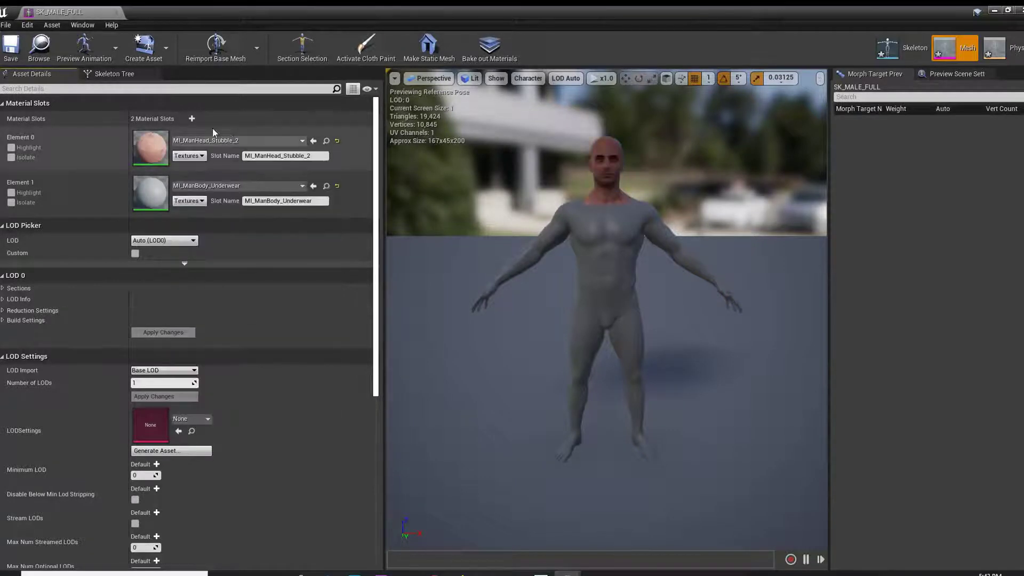
click(303, 187)
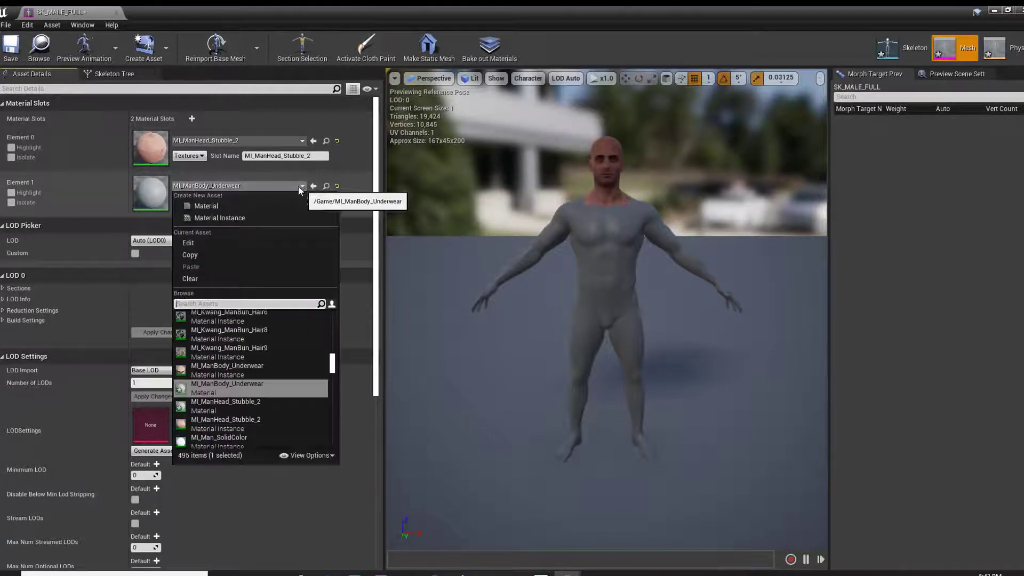
click(253, 371)
click(11, 46)
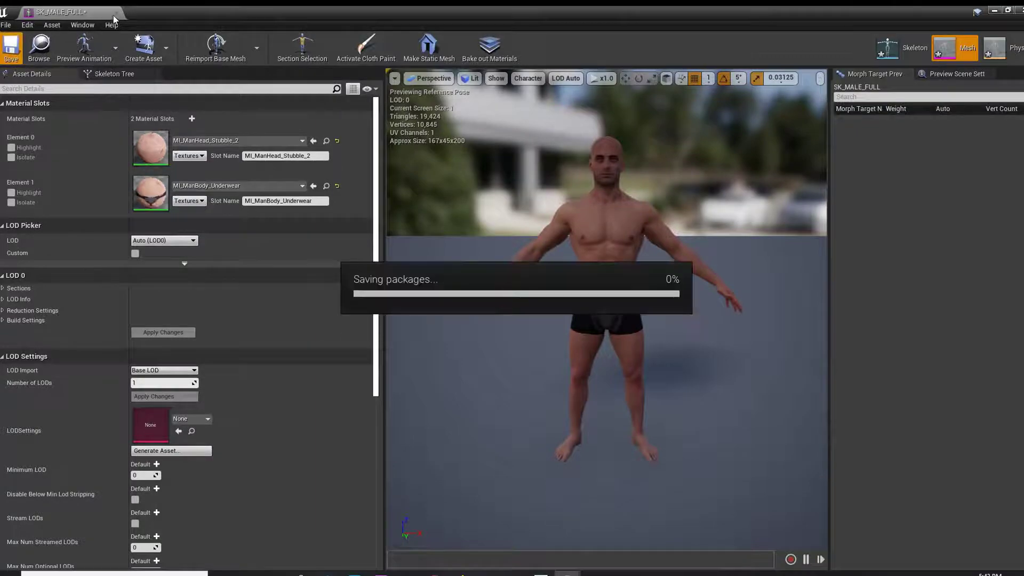
click(116, 14)
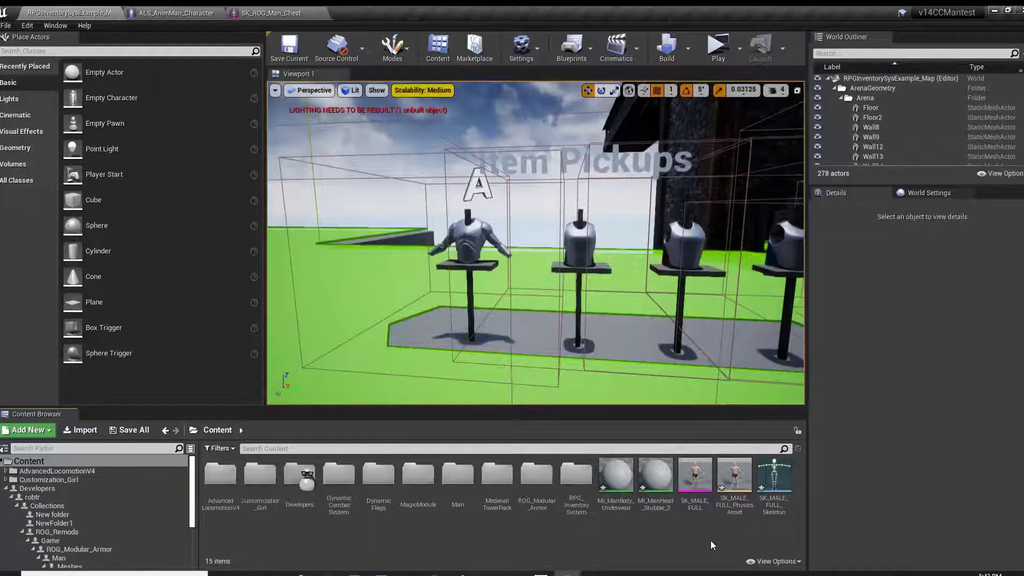
Step: Delete SK_MALE_FULL_Skeleton, replacing its references with ALS_Mannequin_Skeleton, and save the affected assets
click(737, 476)
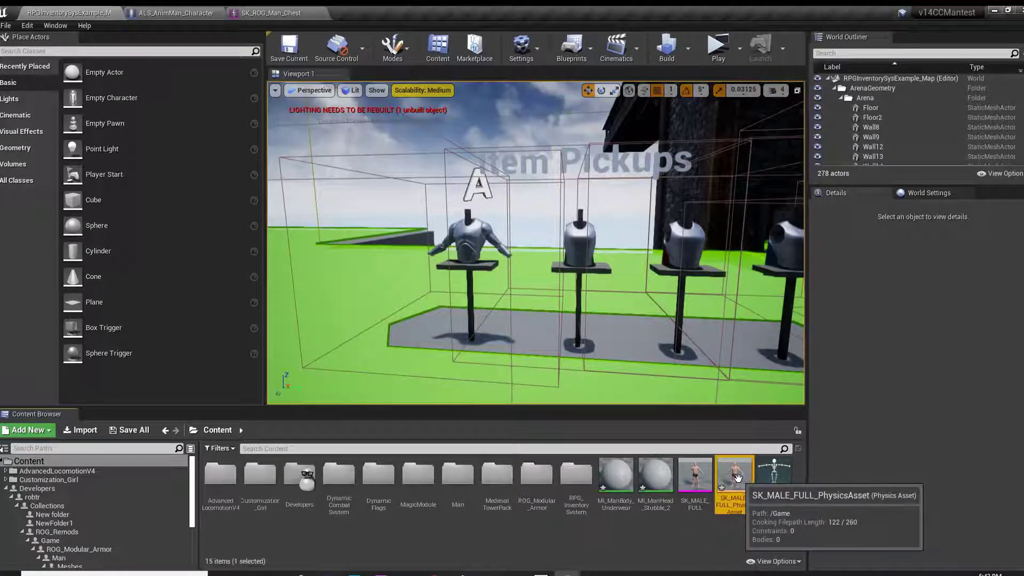
click(774, 482)
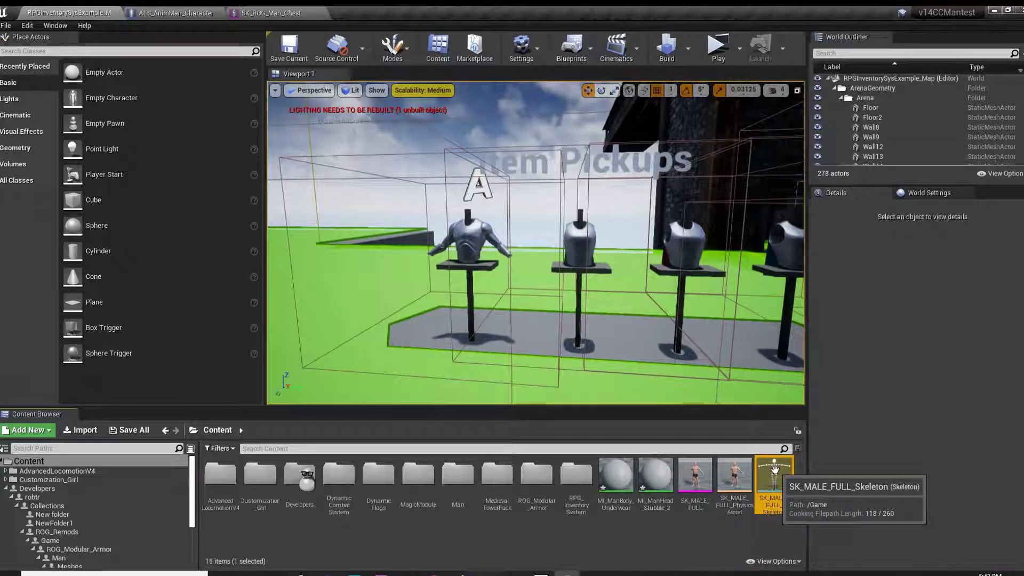
key(Delete)
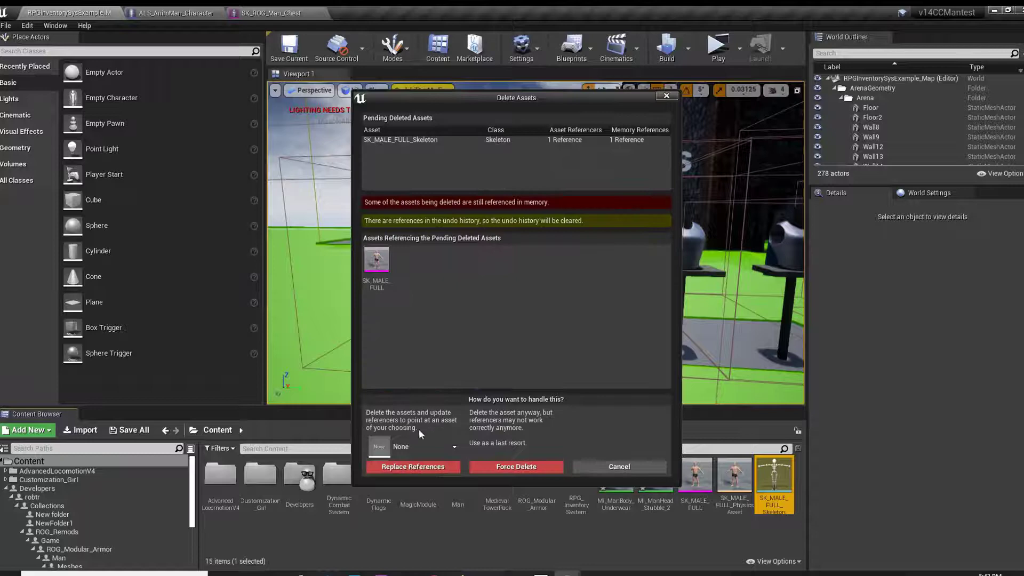
click(432, 445)
click(421, 312)
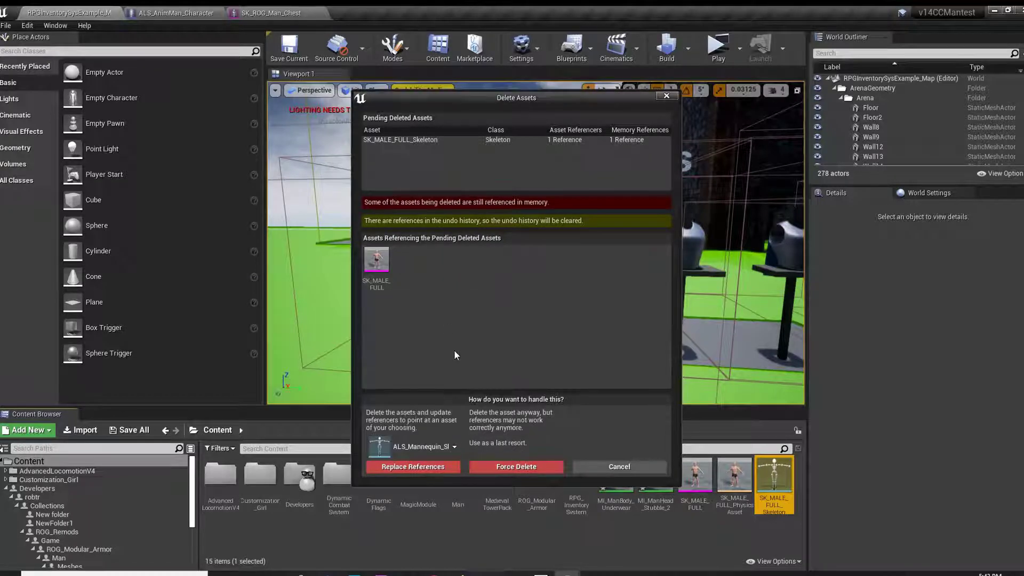
click(430, 468)
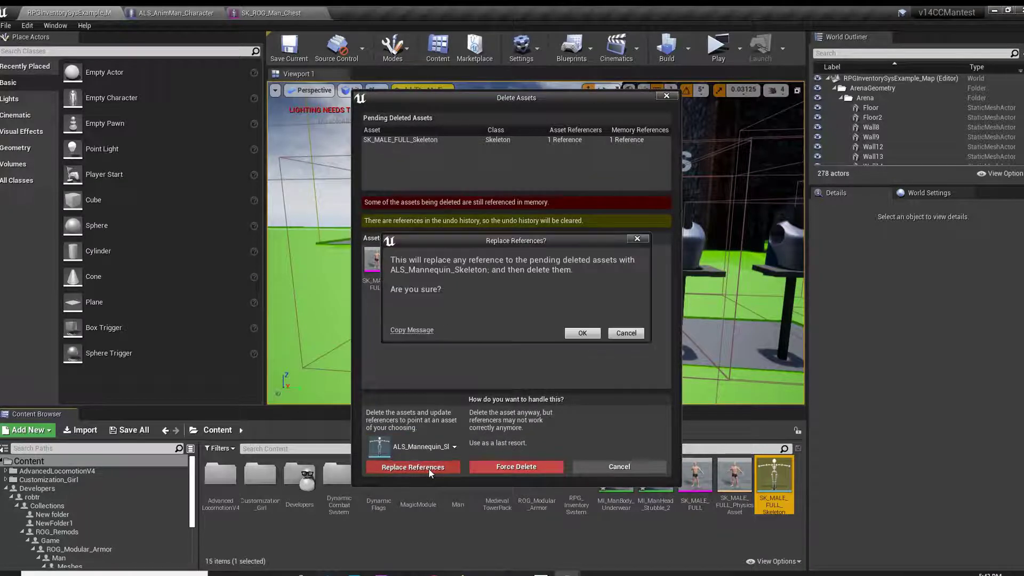
click(583, 333)
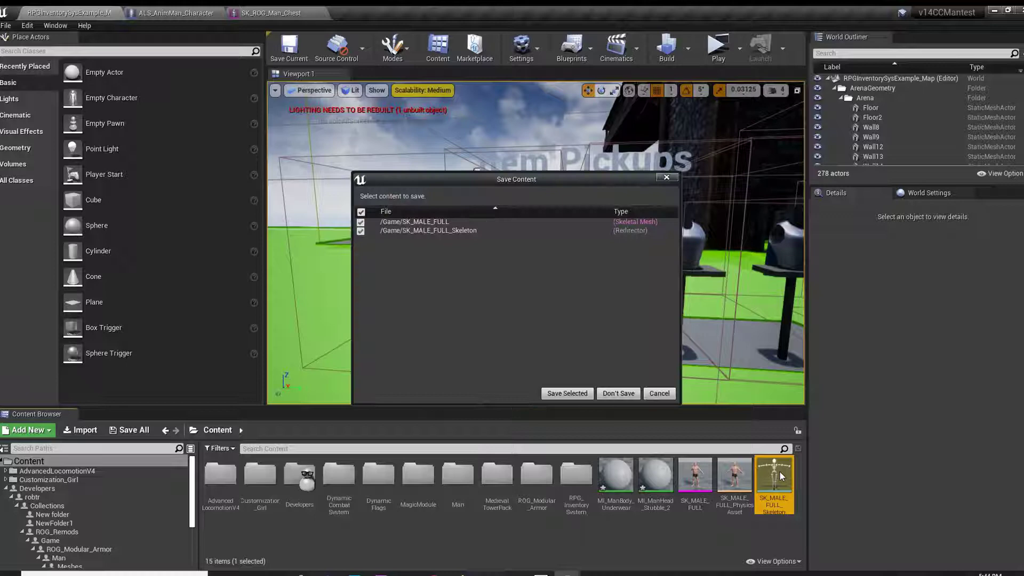
click(566, 395)
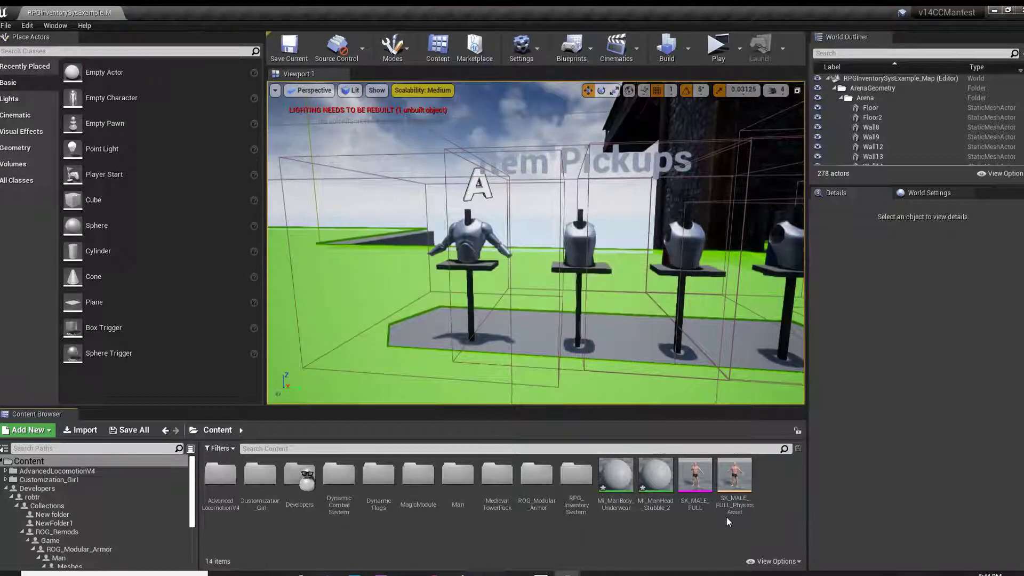
Step: Open the SK_MALE_FULL mesh, examine its skeleton tree for the ALS virtual bones and sockets, and close the mesh editor
double_click(702, 477)
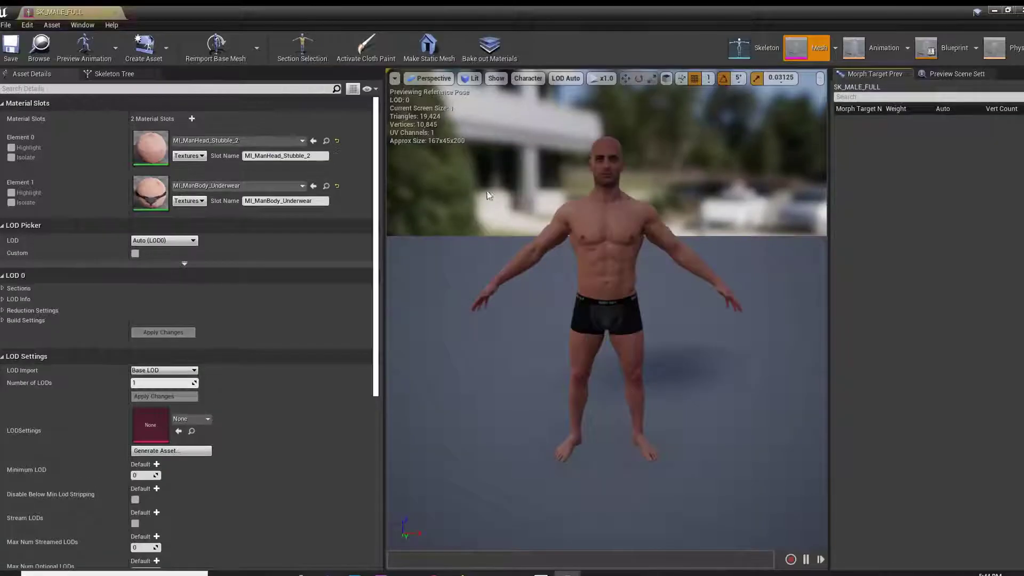
click(112, 74)
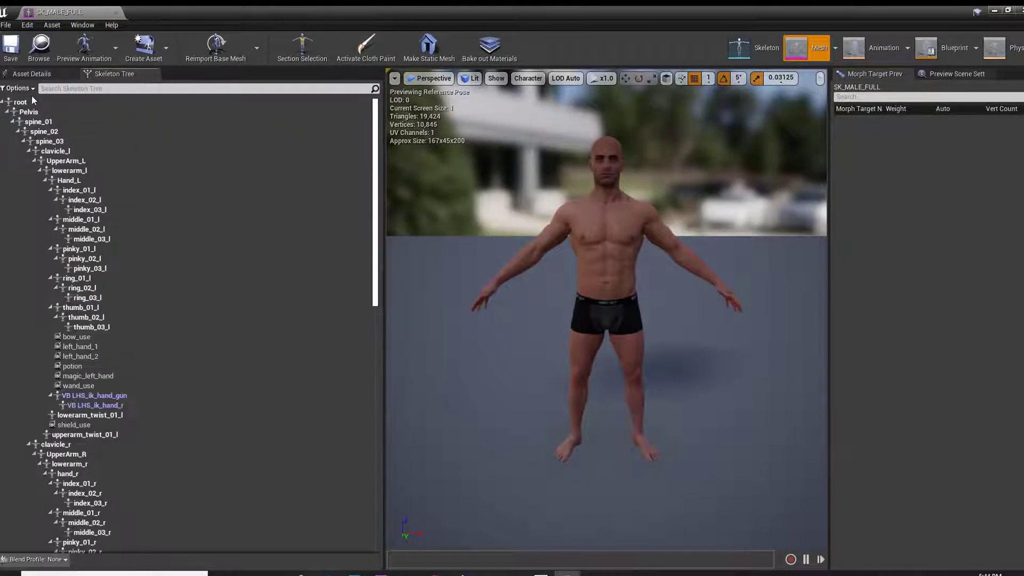
scroll(94, 388, down, 10)
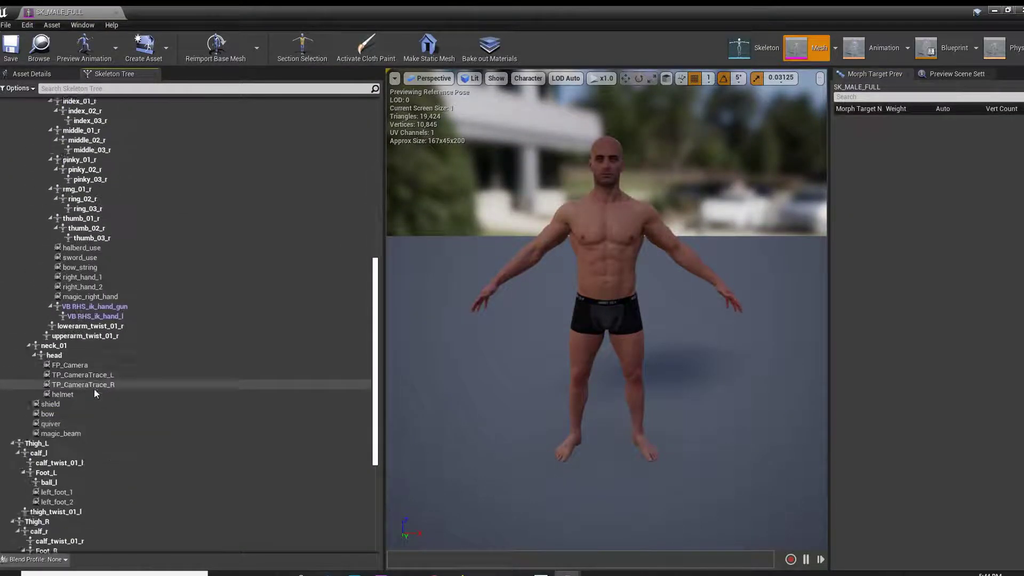
scroll(94, 389, down, 5)
scroll(88, 528, up, 10)
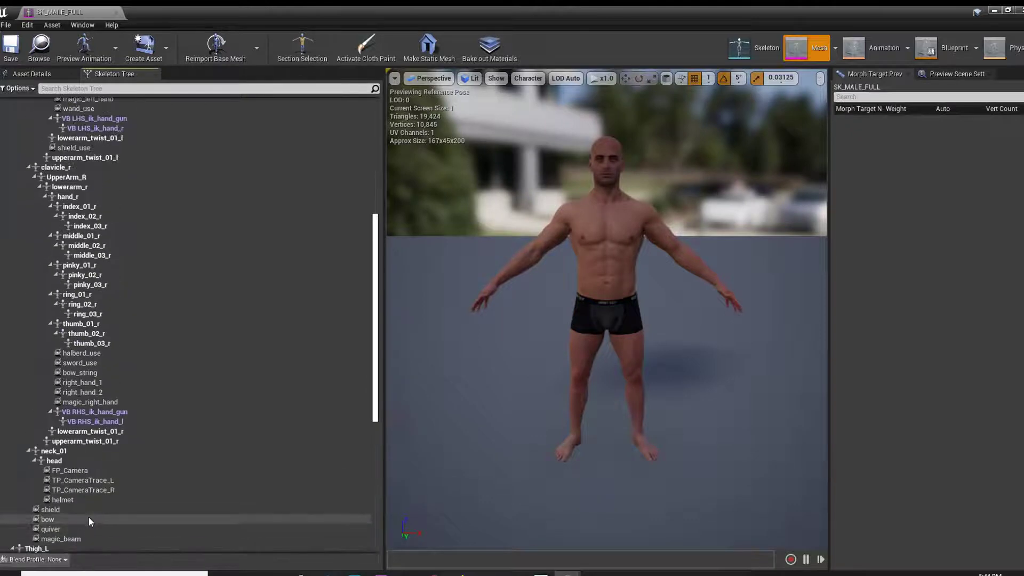
scroll(89, 521, up, 10)
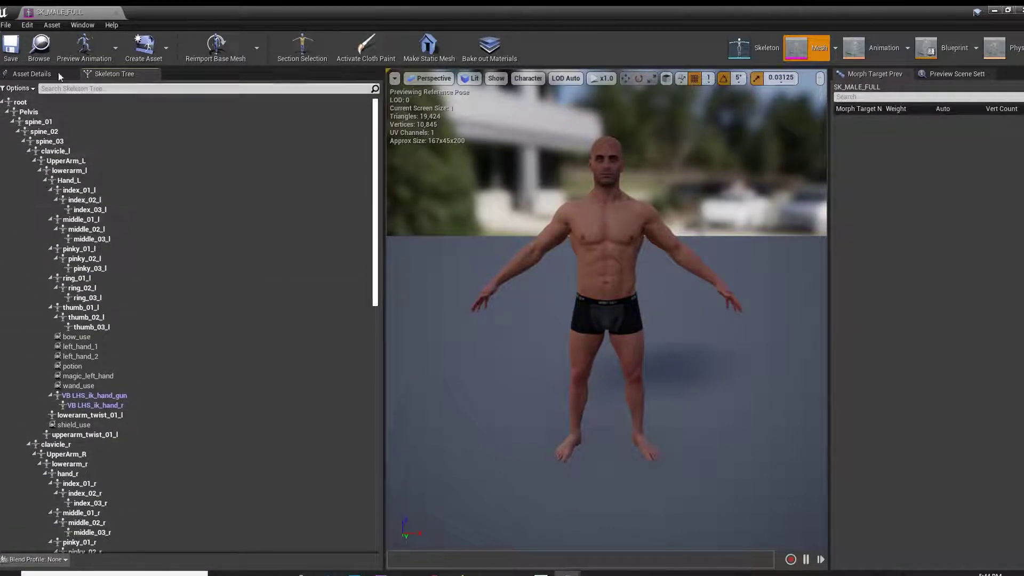
click(116, 12)
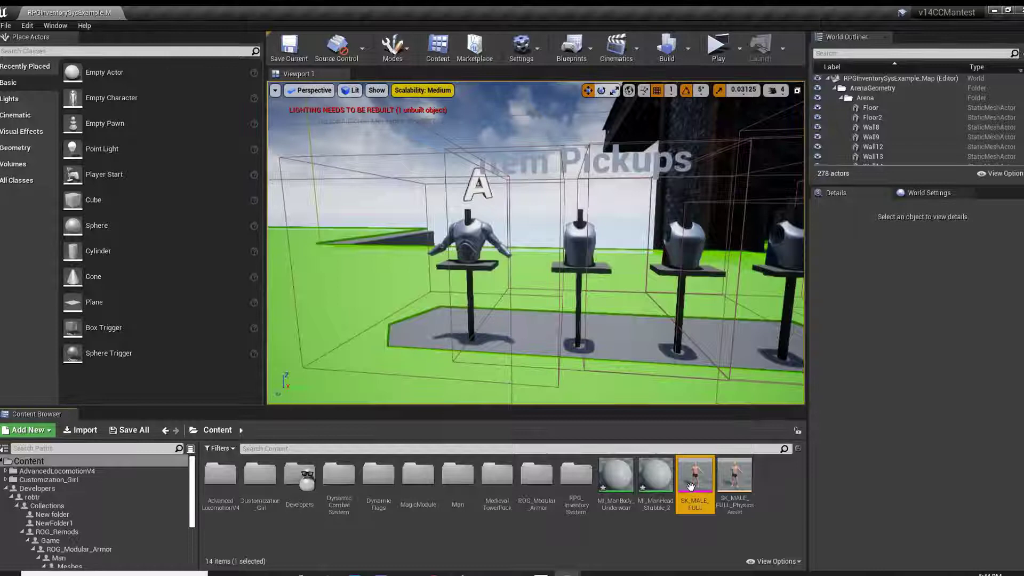
Step: Search the project content for "als" and open the ALS_AnimMan_CharacterBP blueprint
right_click(54, 464)
click(101, 358)
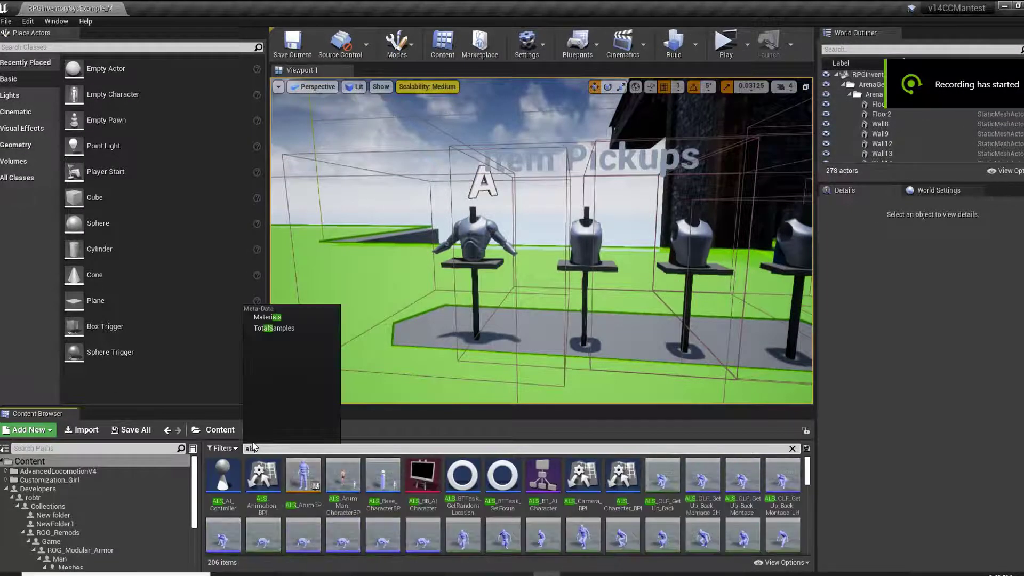
double_click(328, 467)
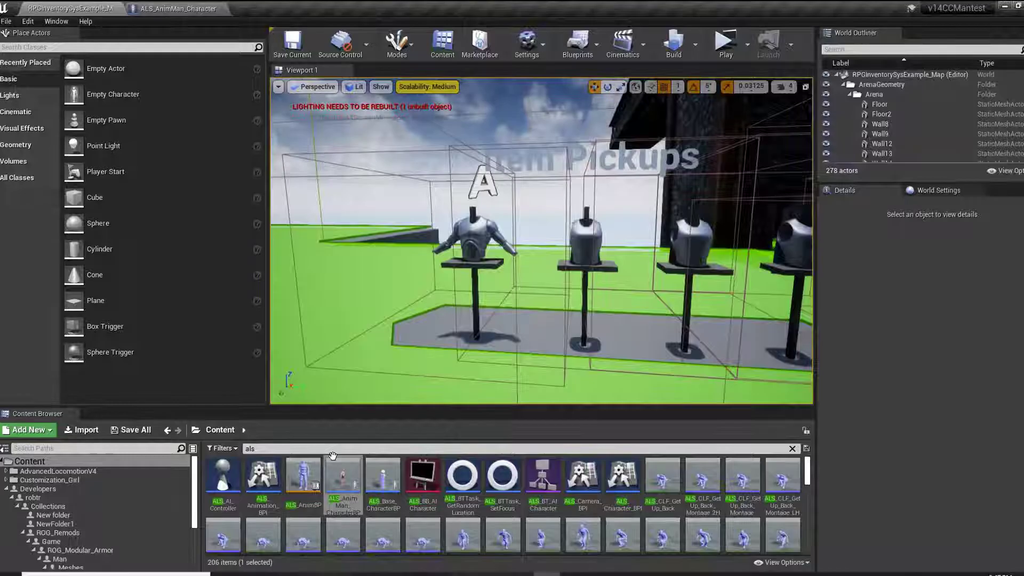
double_click(332, 459)
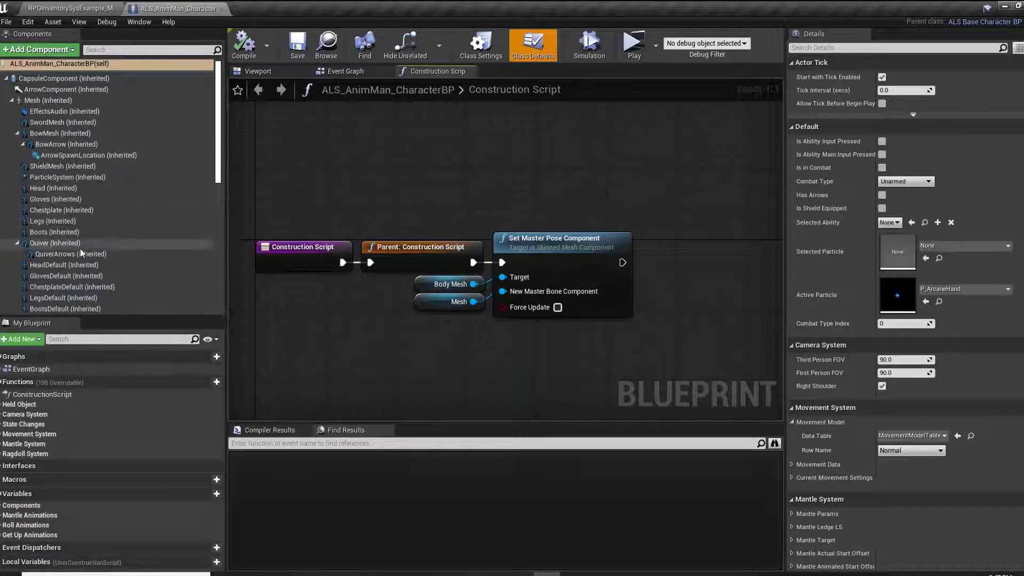
Step: Set the inherited Mesh component's skeletal mesh to SK_MALE_FULL in ALS_AnimMan_CharacterBP, and compile and save the blueprint
click(59, 100)
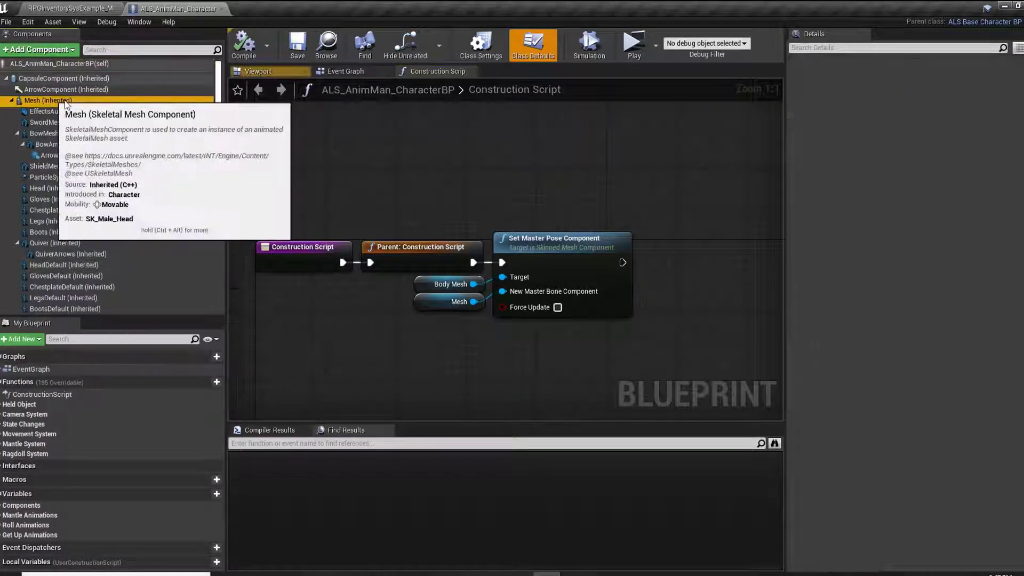
click(267, 75)
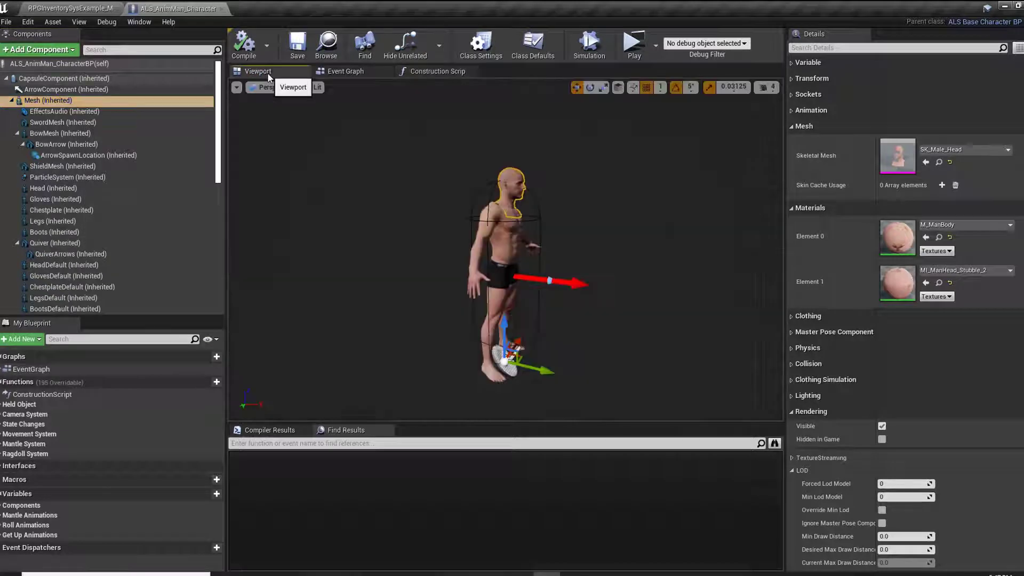
click(1009, 150)
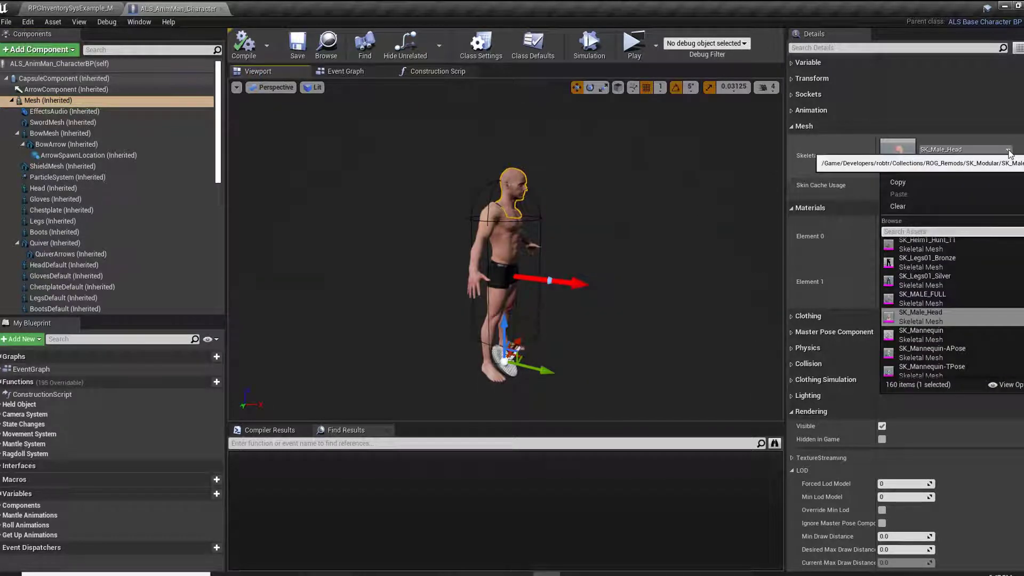
click(922, 298)
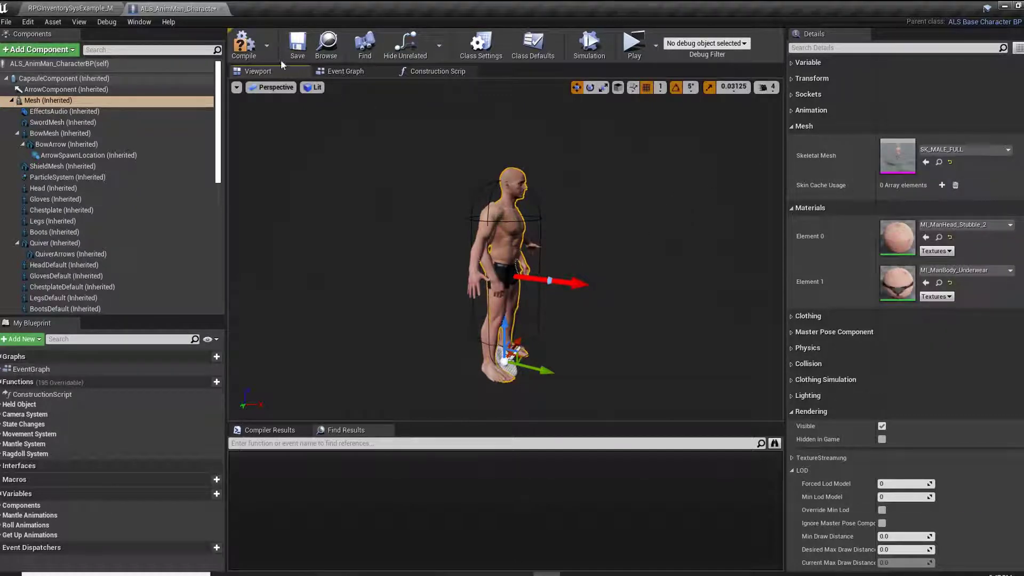
click(243, 44)
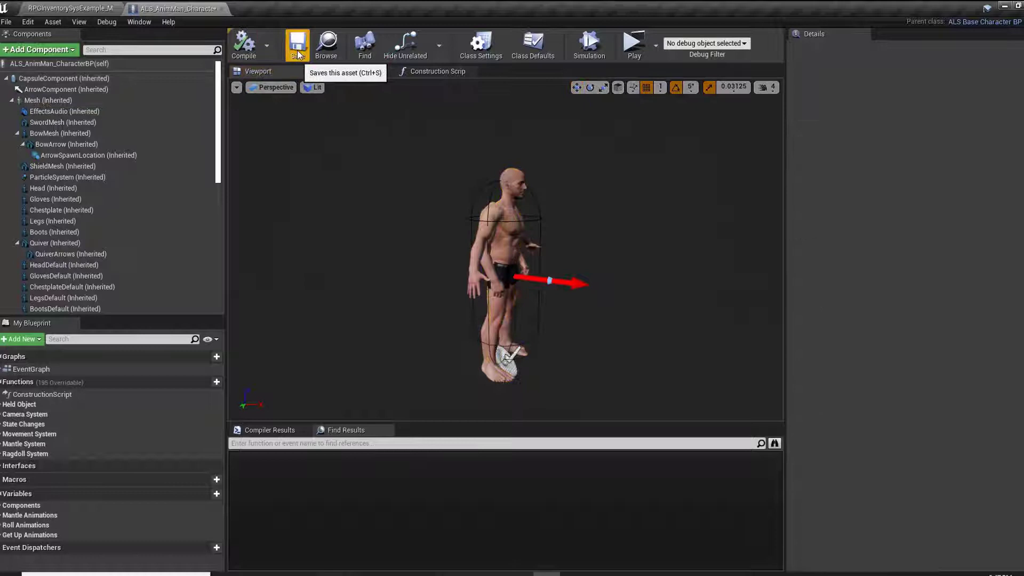
click(297, 53)
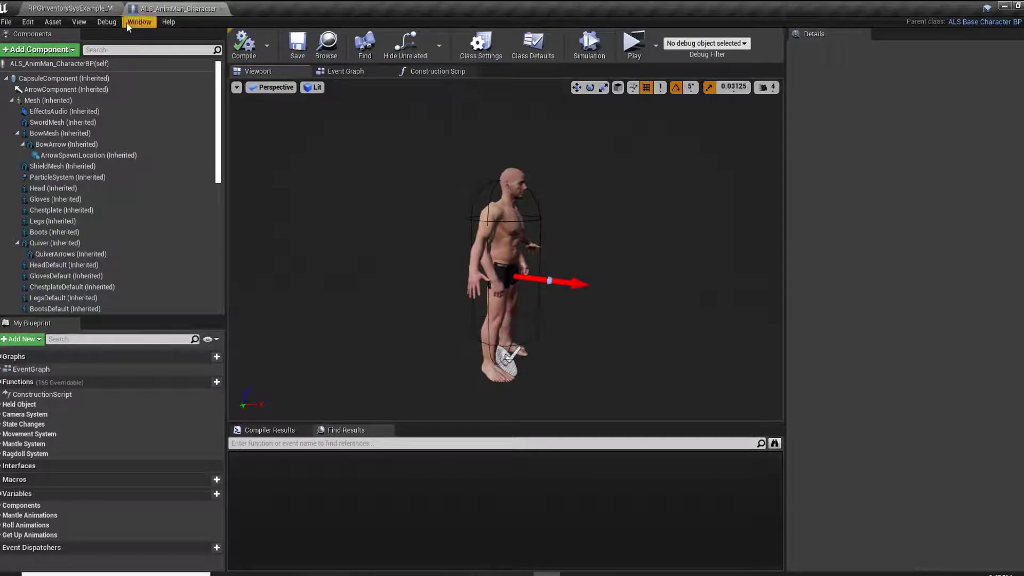
Step: Play the RPGInventorySysExample map and test the character's running and jumping animations around the arena
click(75, 8)
click(725, 53)
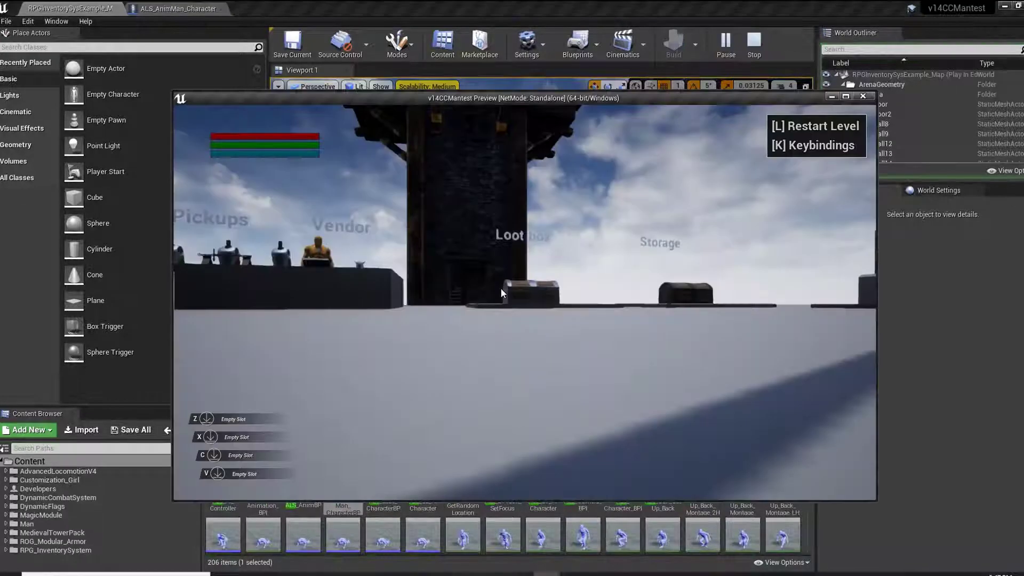
key(w)
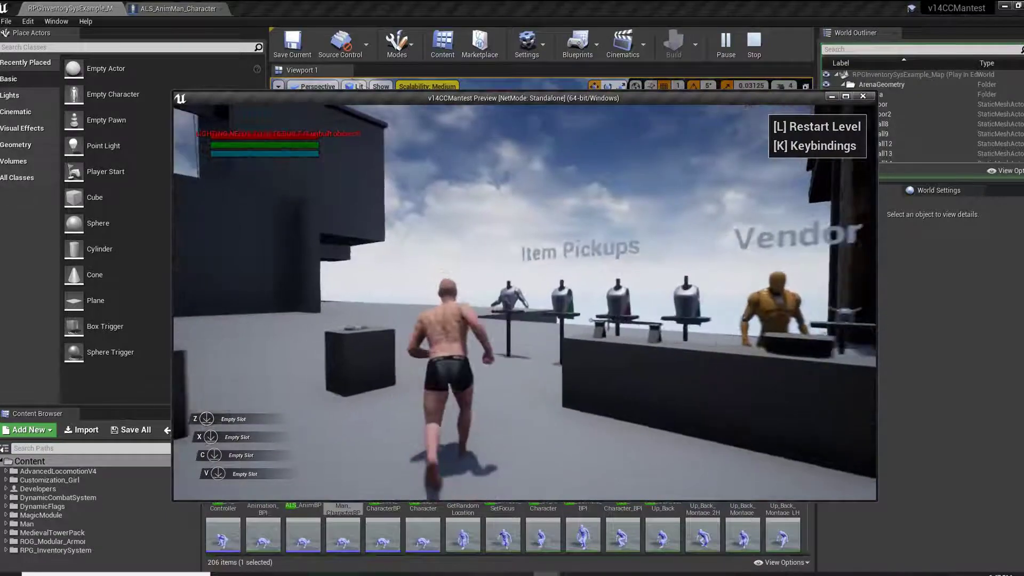
key(w)
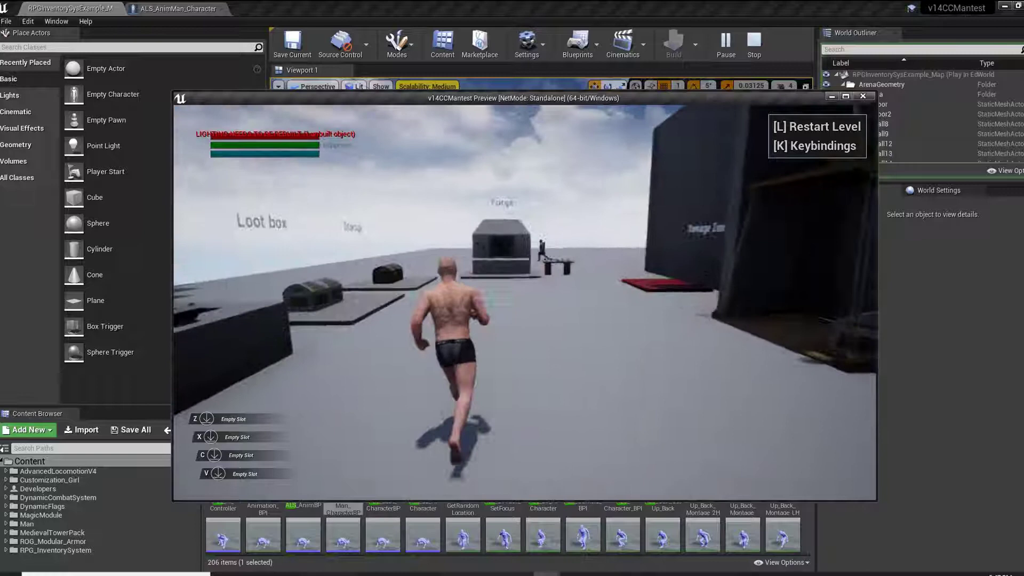
key(space)
key(s)
key(space)
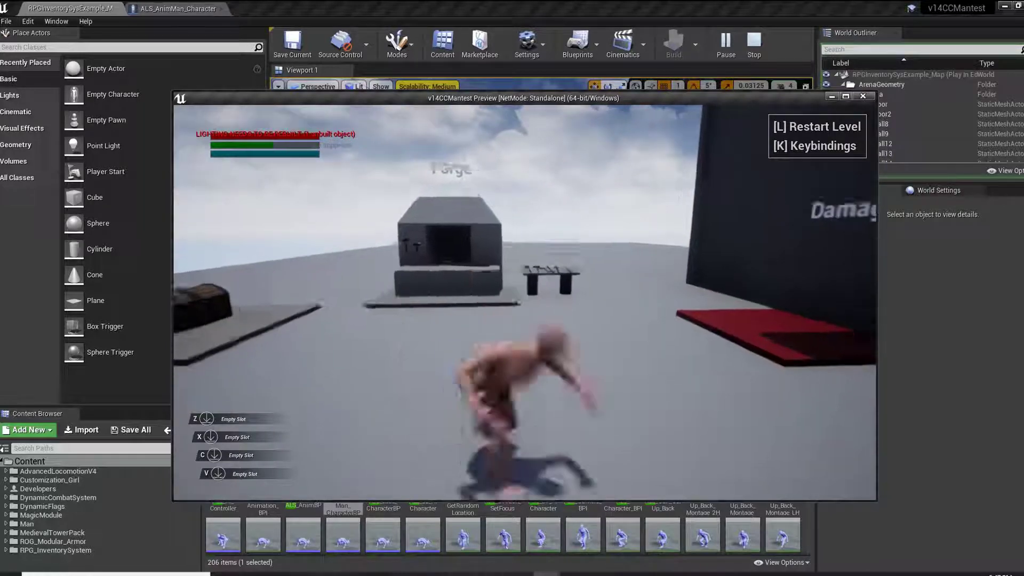